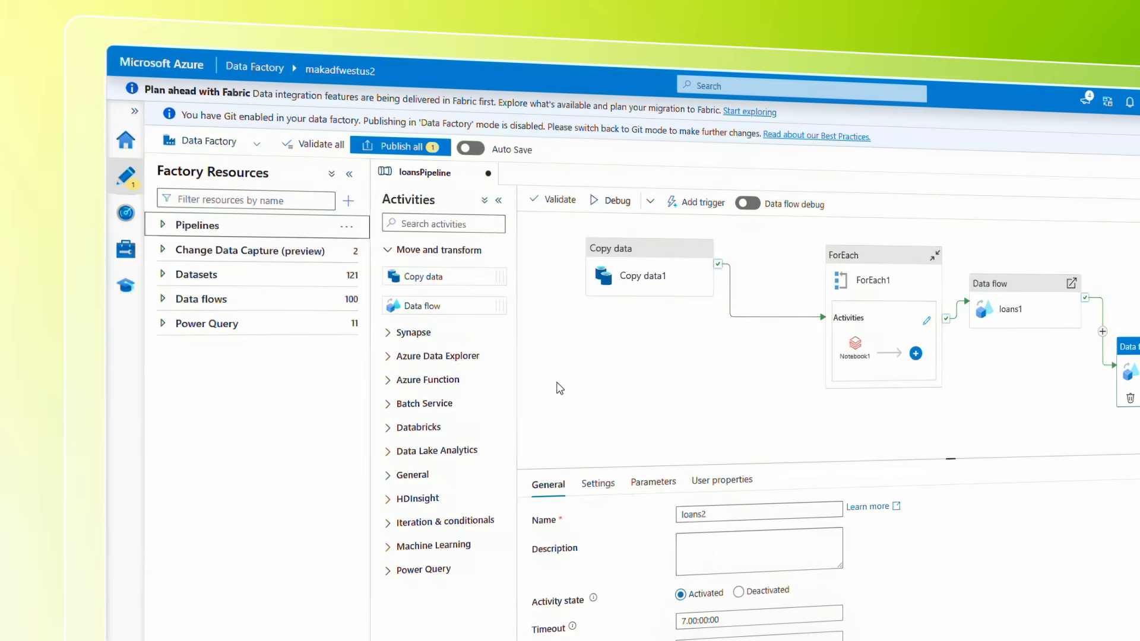
click(682, 417)
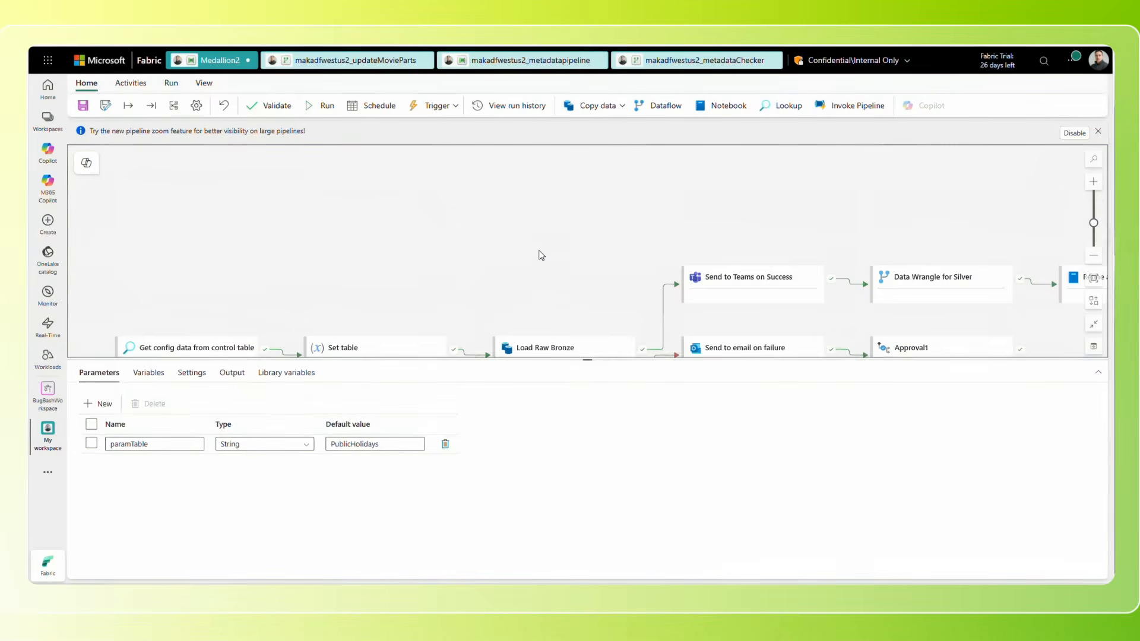
drag(540, 255, 511, 173)
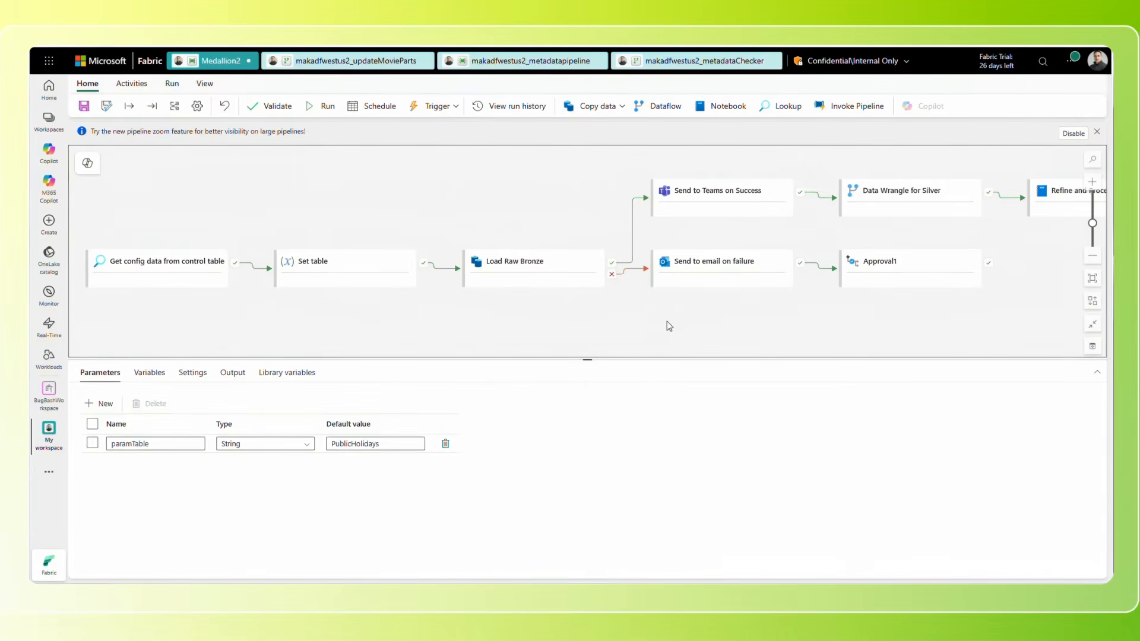
Switch to the Medallion2 pipeline in Microsoft Fabric and disable the new pipeline zoom feature.
click(1071, 135)
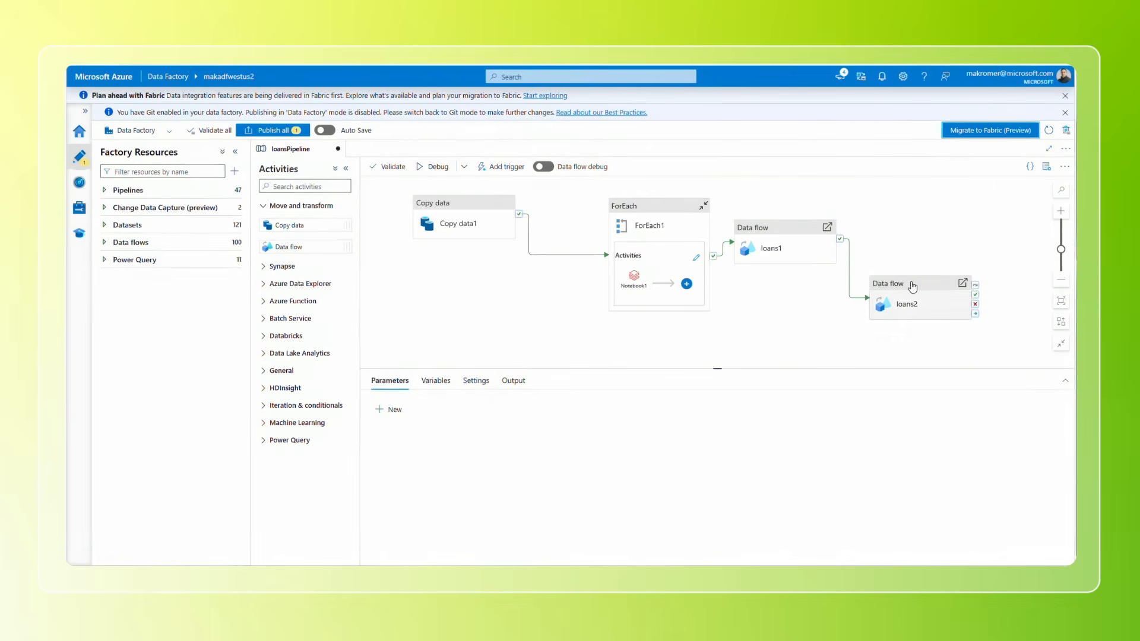
Start migrating the makadfwestus2 data factory to Fabric and review the pipeline assessment, including the Data Cleansing activities.
click(984, 132)
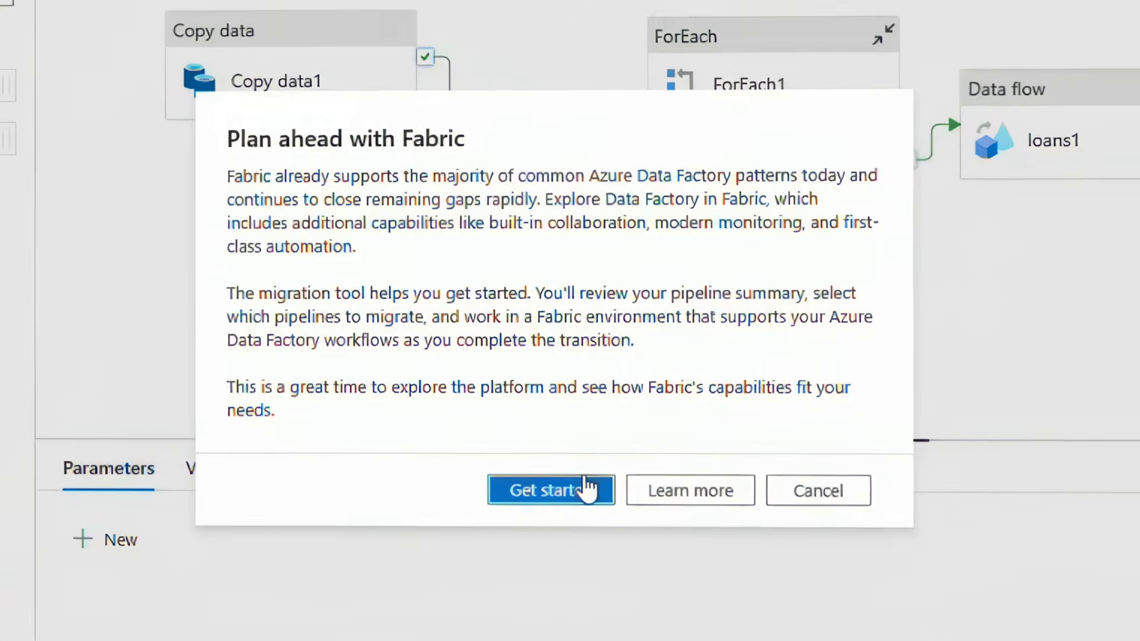
click(587, 488)
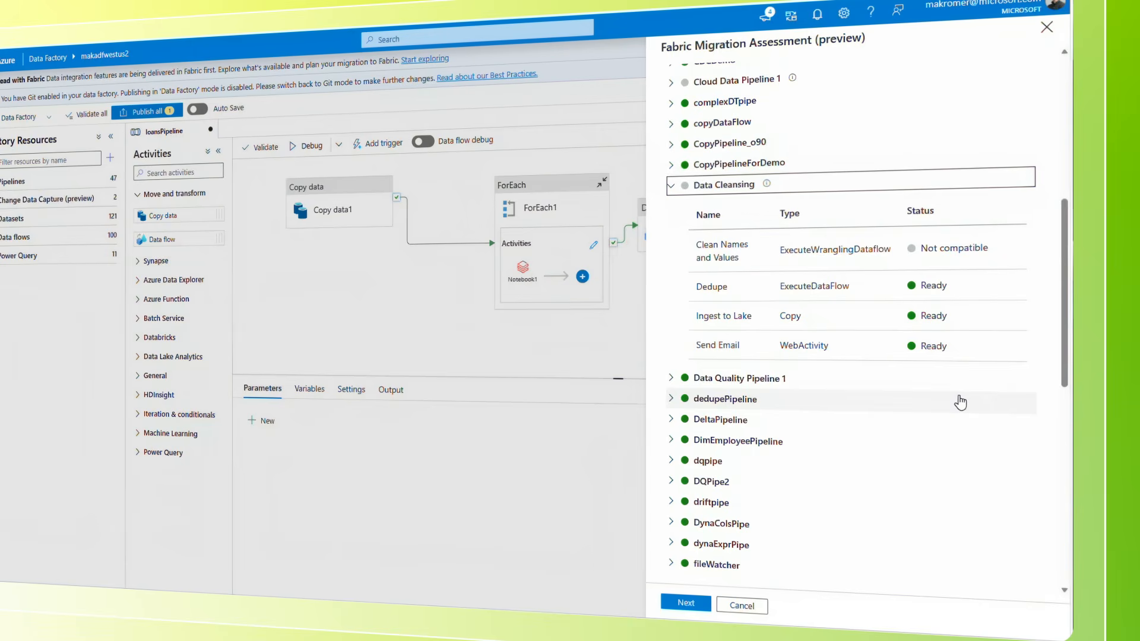
drag(1062, 303, 1040, 119)
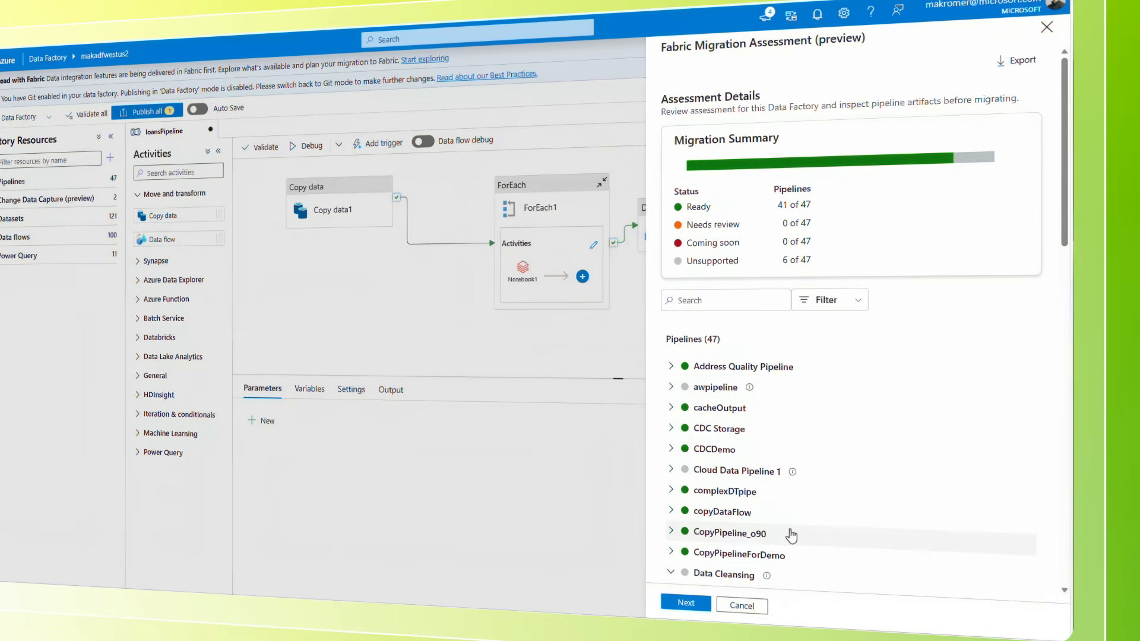
Mount the data factory to the Fabric workspace BugBashWorkspace and continue the migration in Fabric.
click(692, 603)
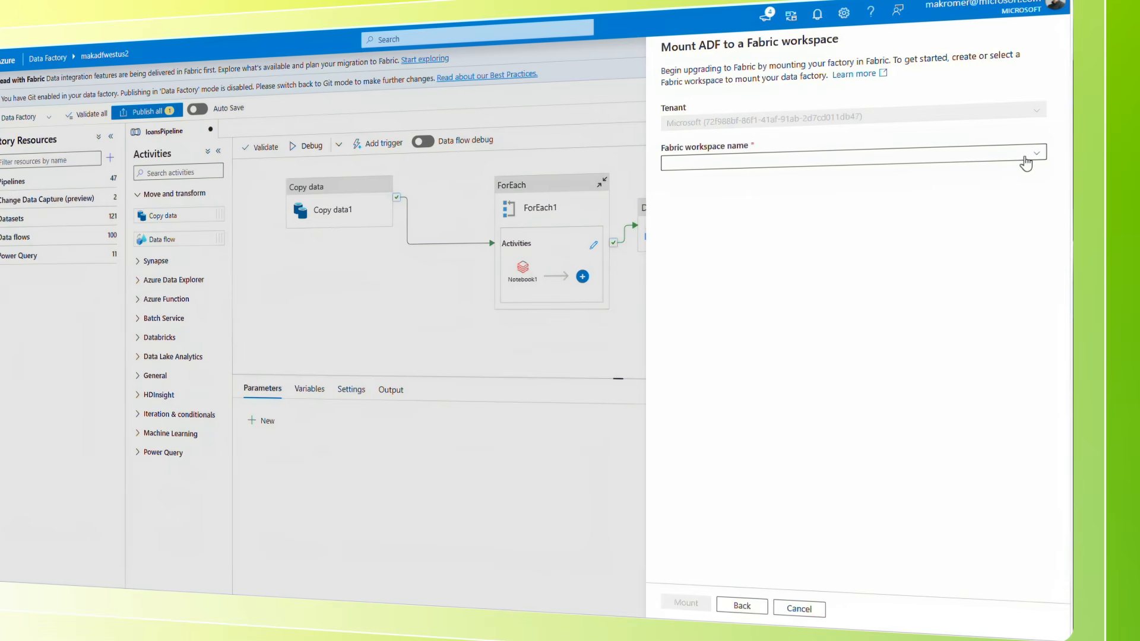
click(1025, 162)
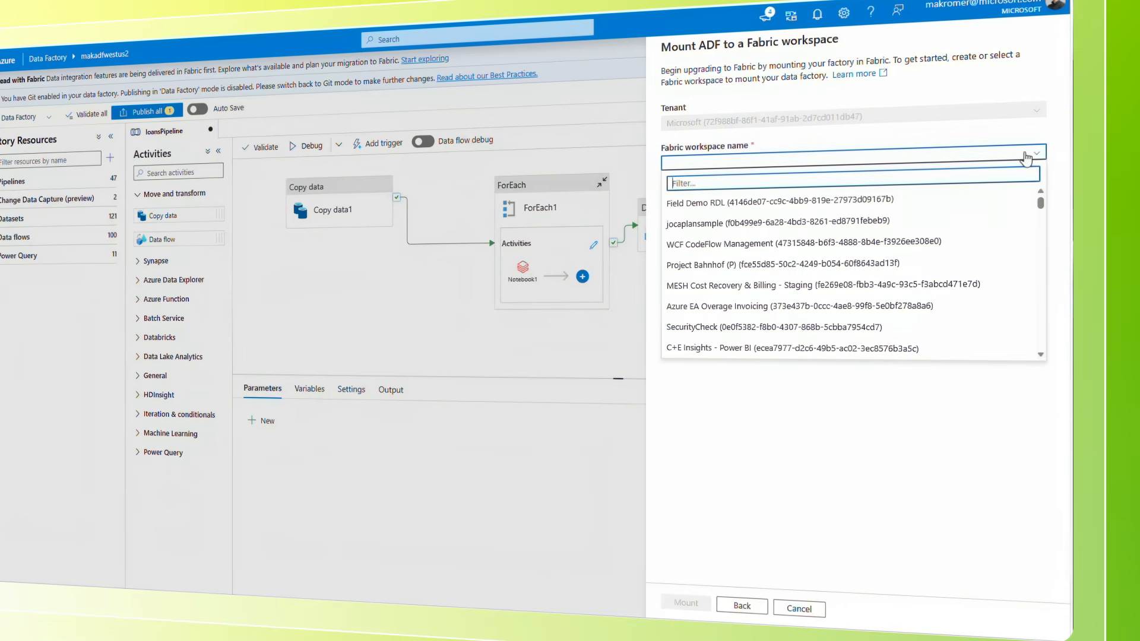
text(bug)
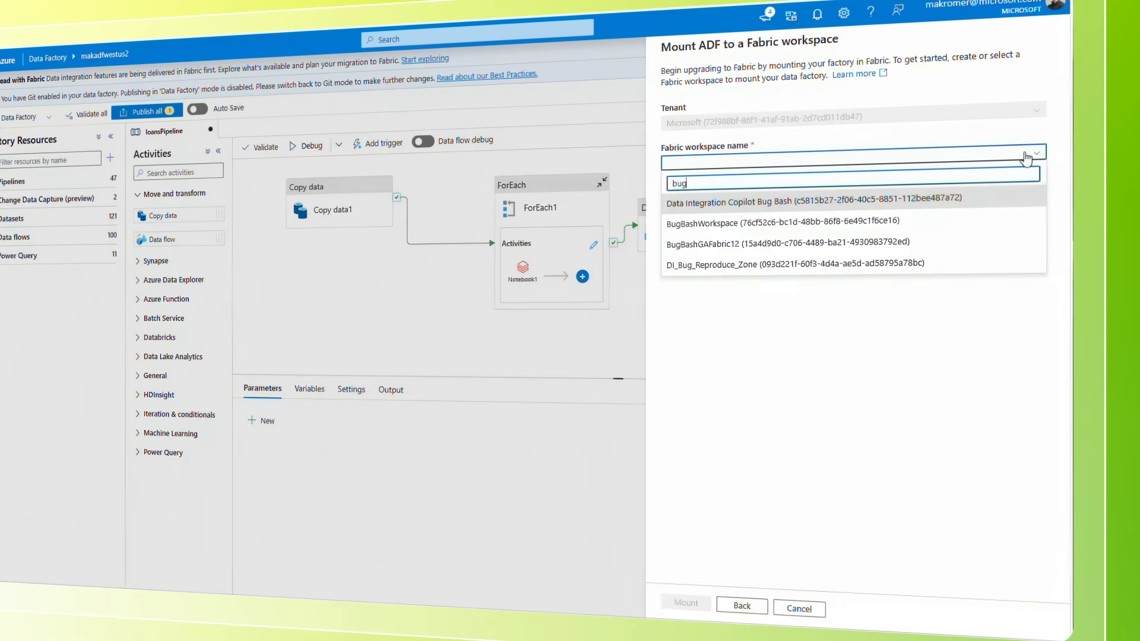
click(743, 222)
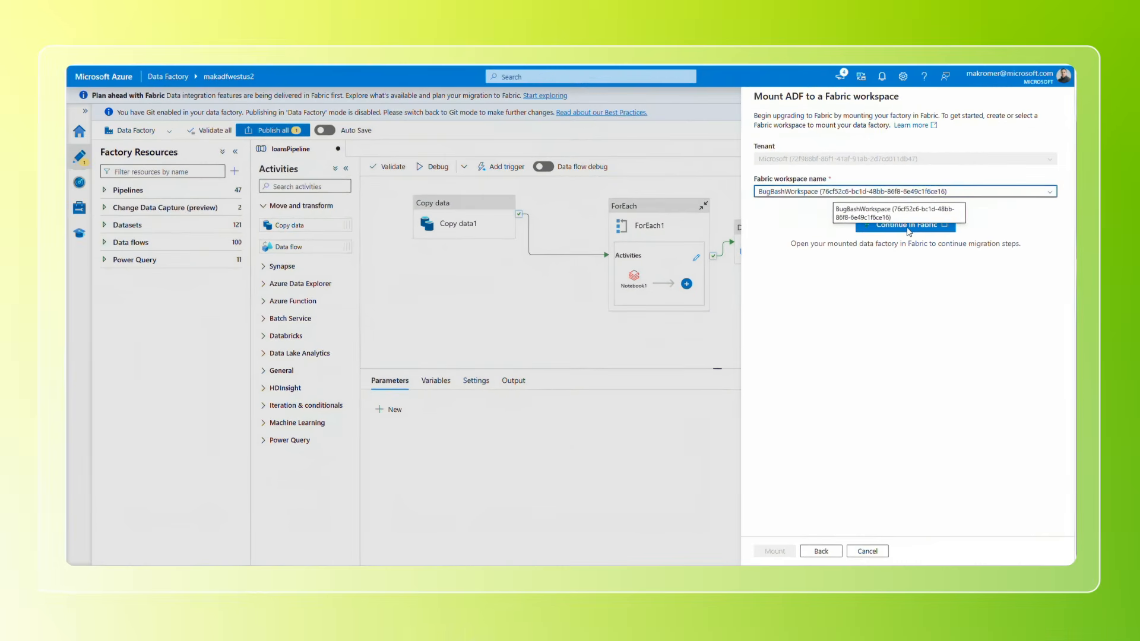
click(924, 226)
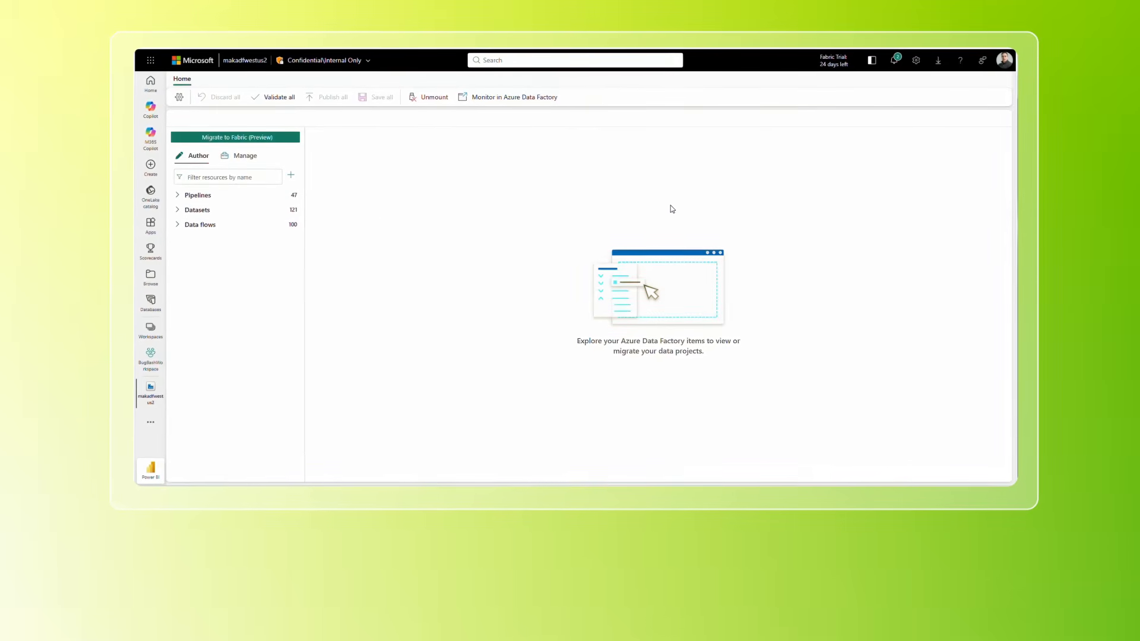
Start the migration of the mounted factory with all ready pipelines selected and proceed to reviewing the connections.
click(241, 141)
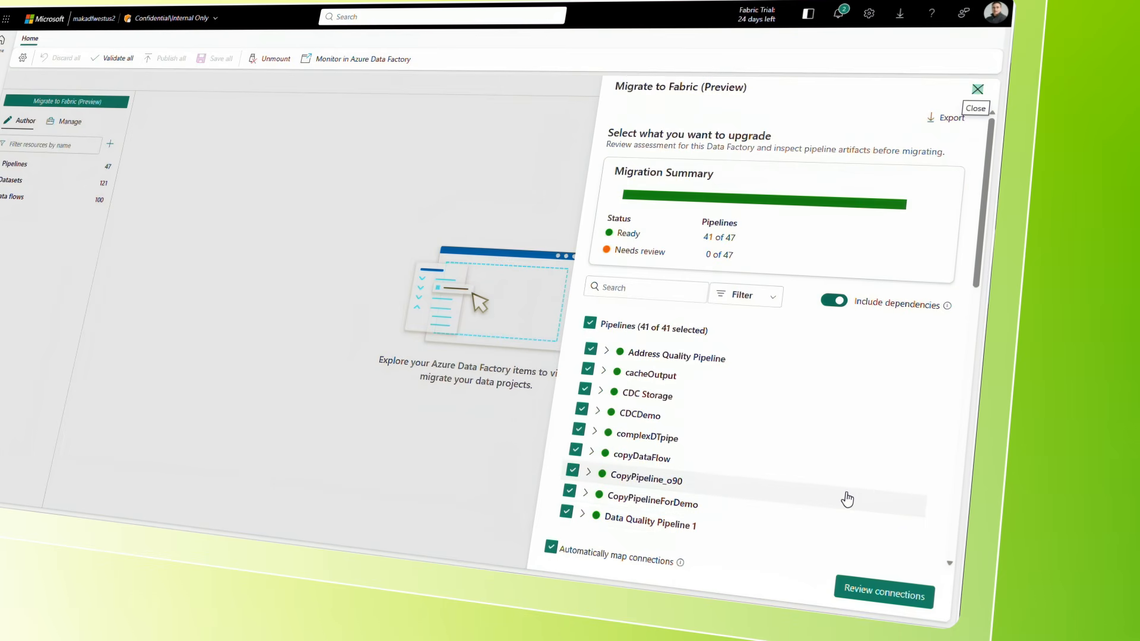
click(899, 595)
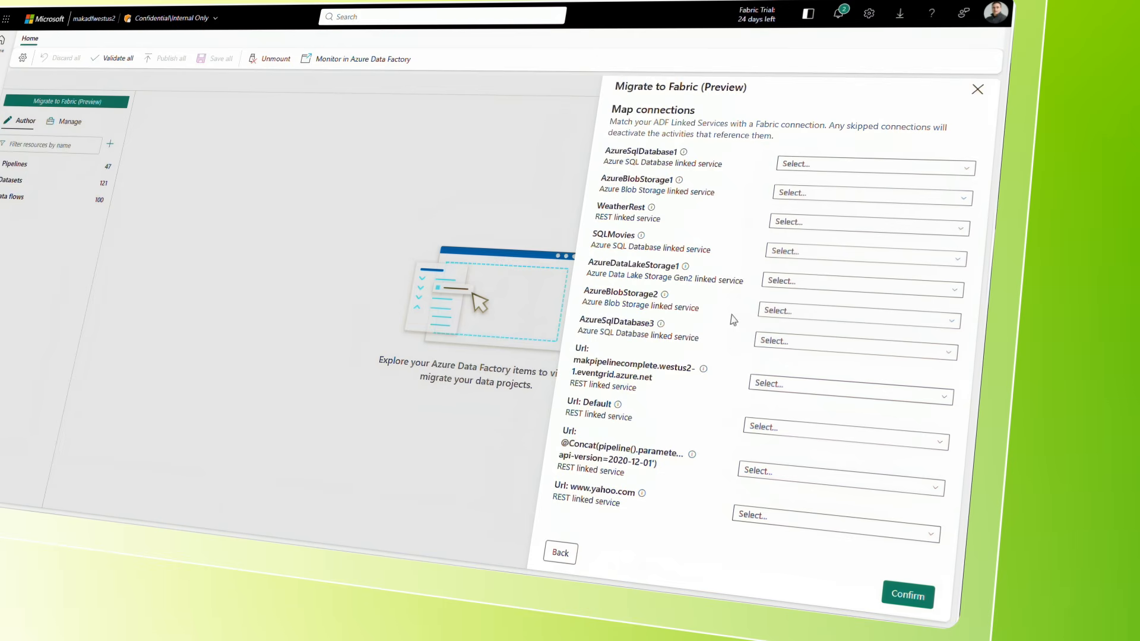
Map the AzureSqlDatabase1 linked service to the ab-dataserver.database.windows.net connection and run the migration, closing the results when finished.
click(899, 171)
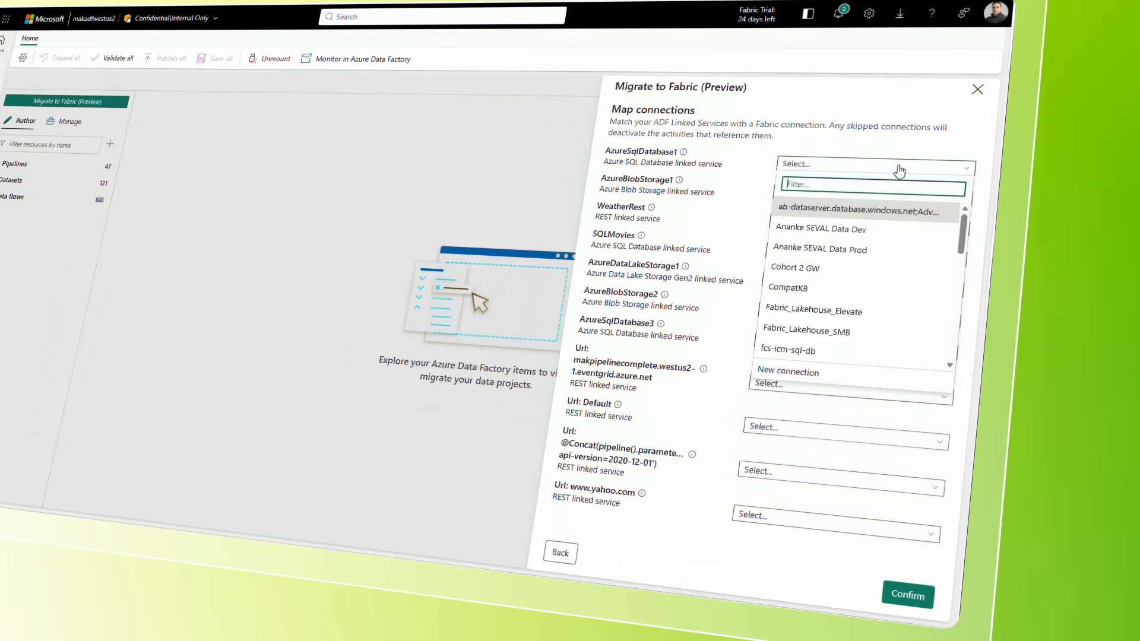
click(866, 212)
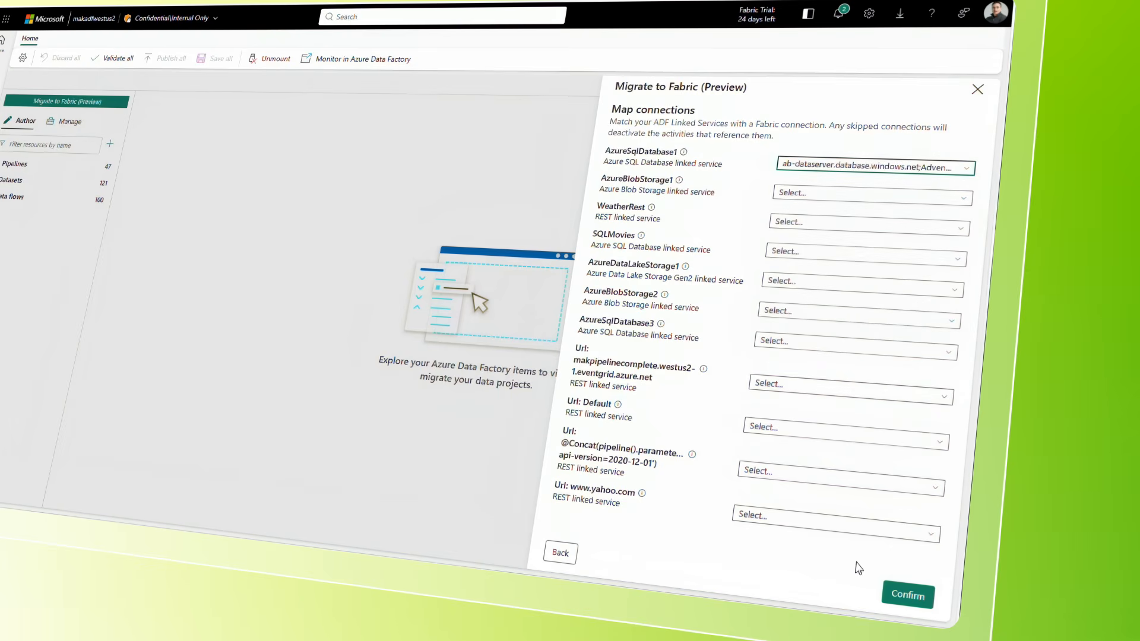
click(907, 594)
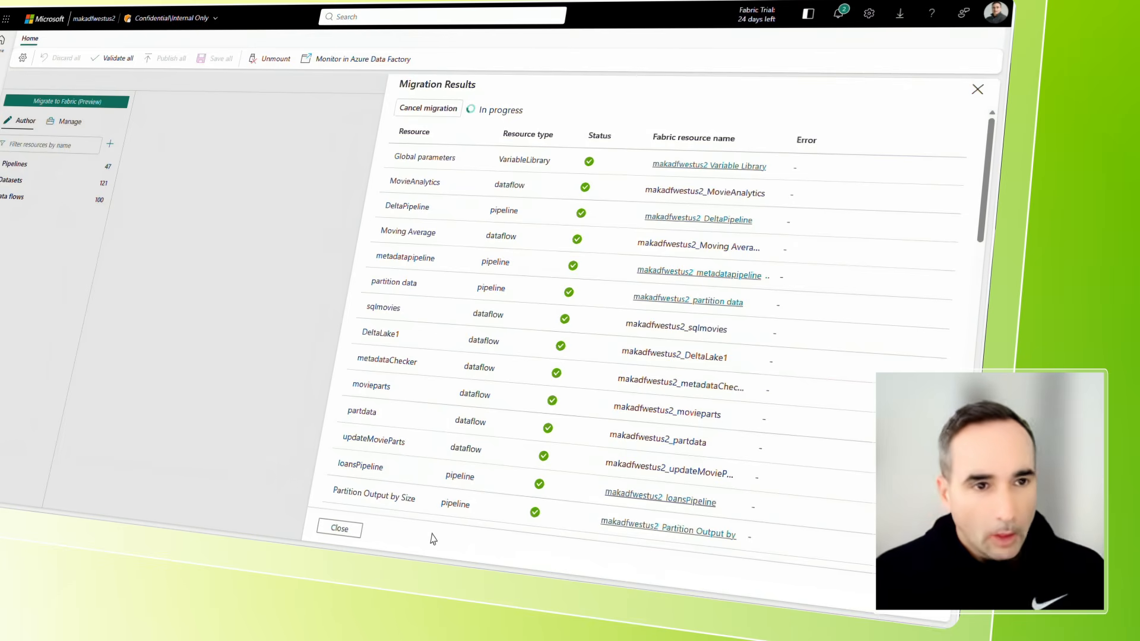
click(340, 529)
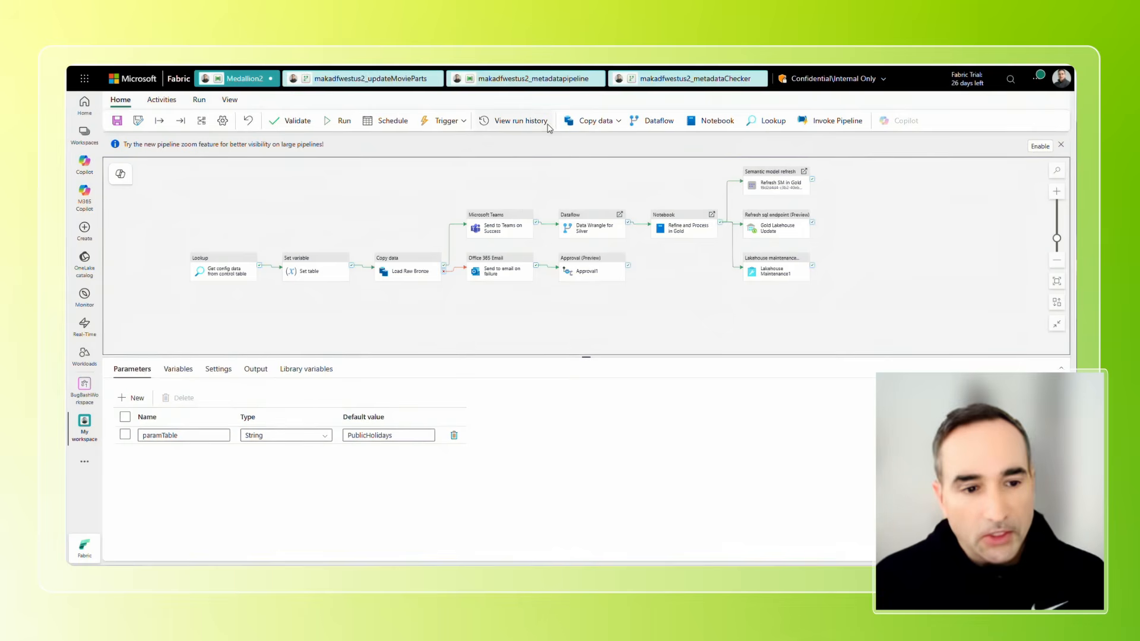
Inspect the metadataChecker activity's settings in the migrated makadfwestus2_metadatapipeline and open its referenced dataflow.
click(541, 83)
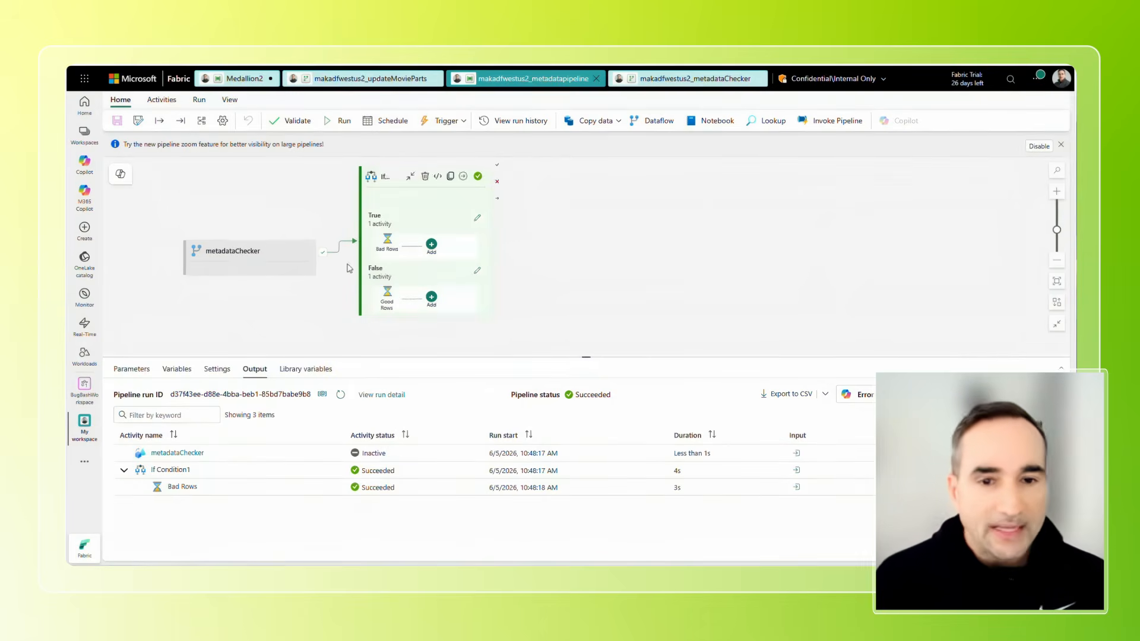
click(236, 259)
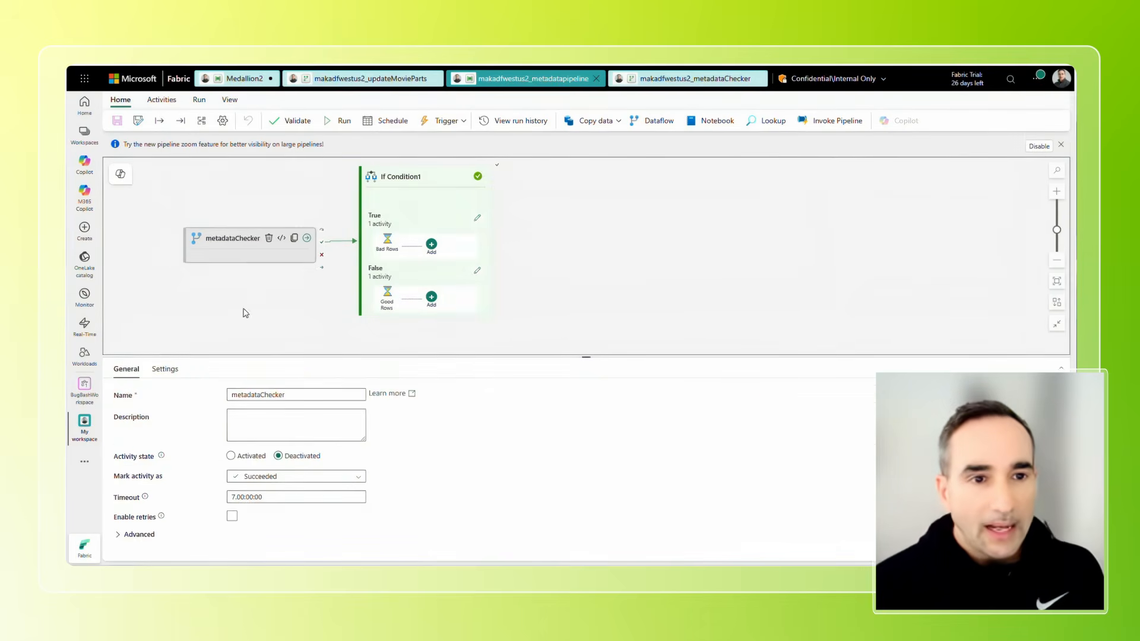
click(165, 368)
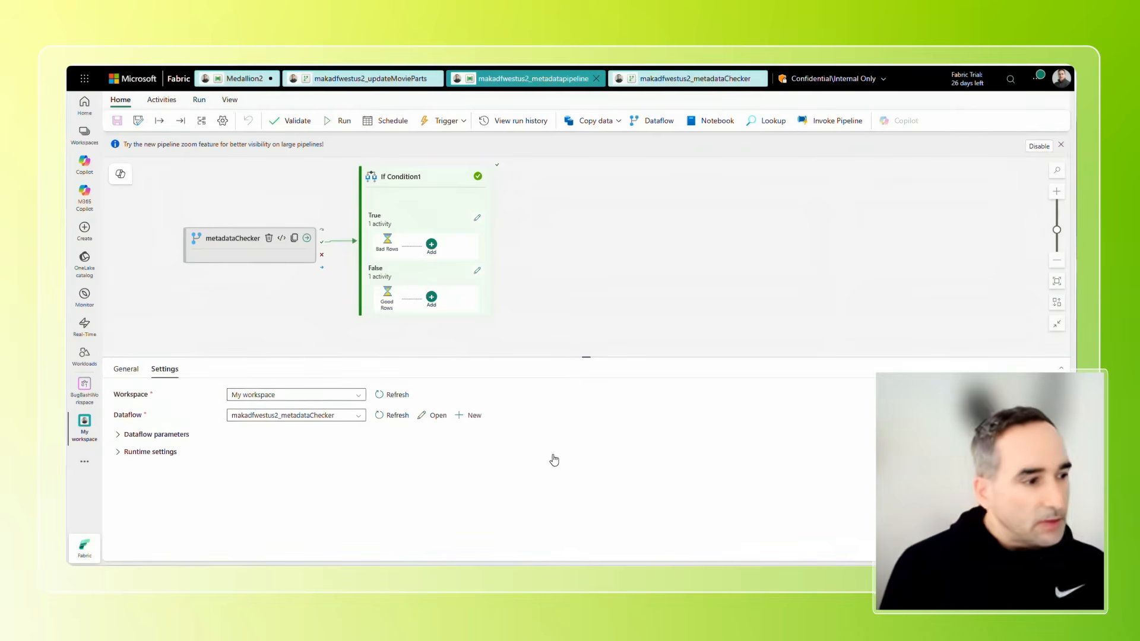
click(428, 418)
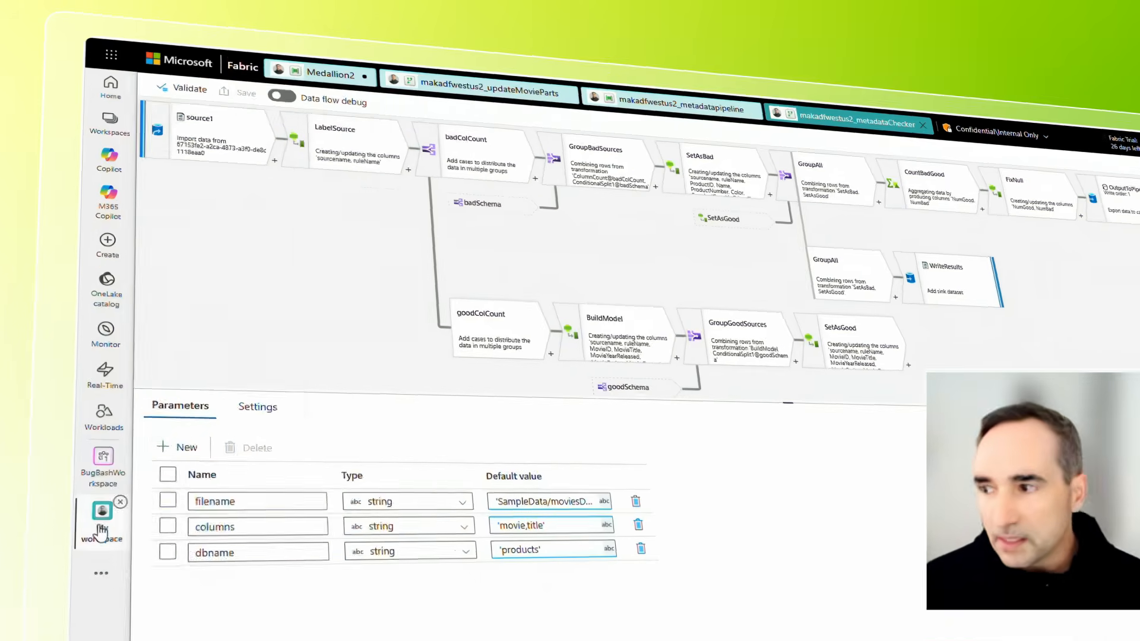
Go to My workspace and search the new item types for "mirror", leaving without creating an item.
click(83, 439)
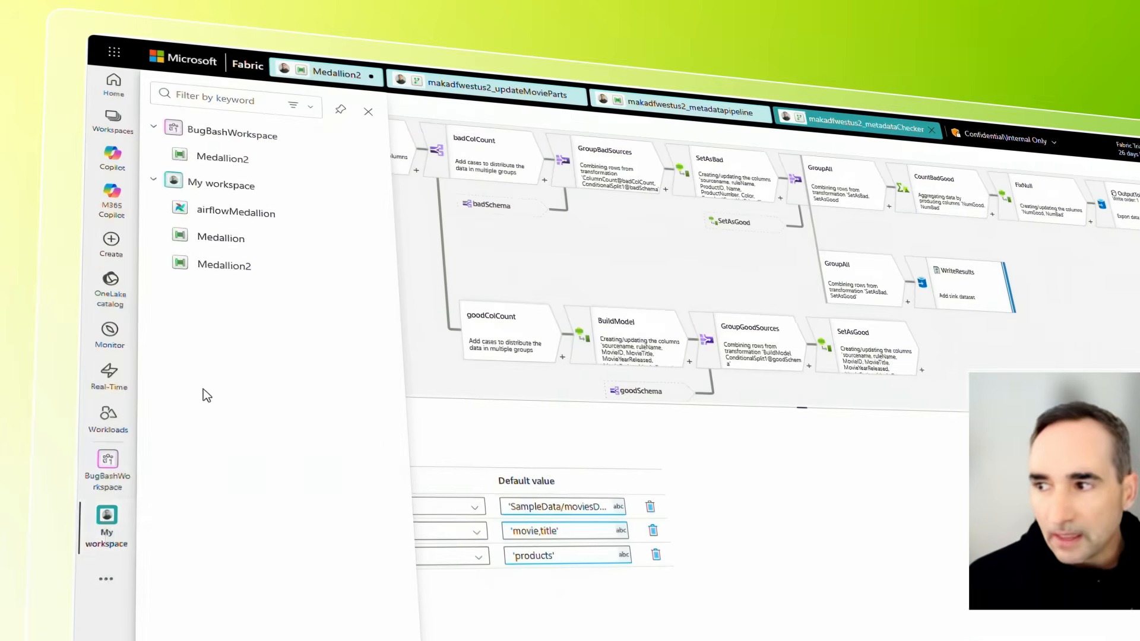
click(227, 190)
click(178, 118)
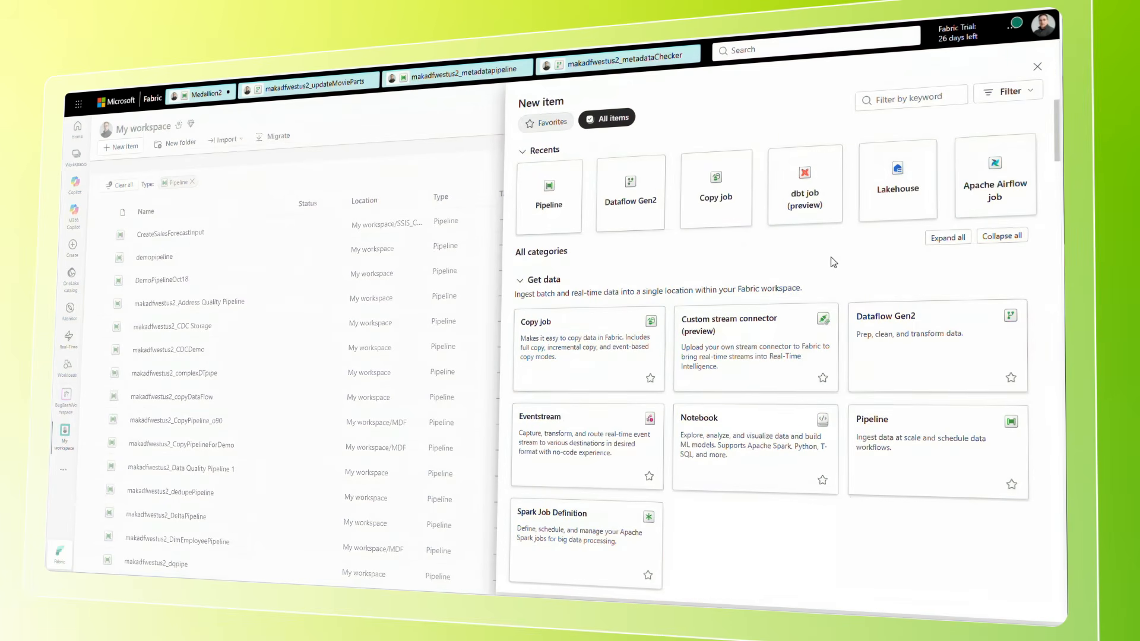
click(934, 97)
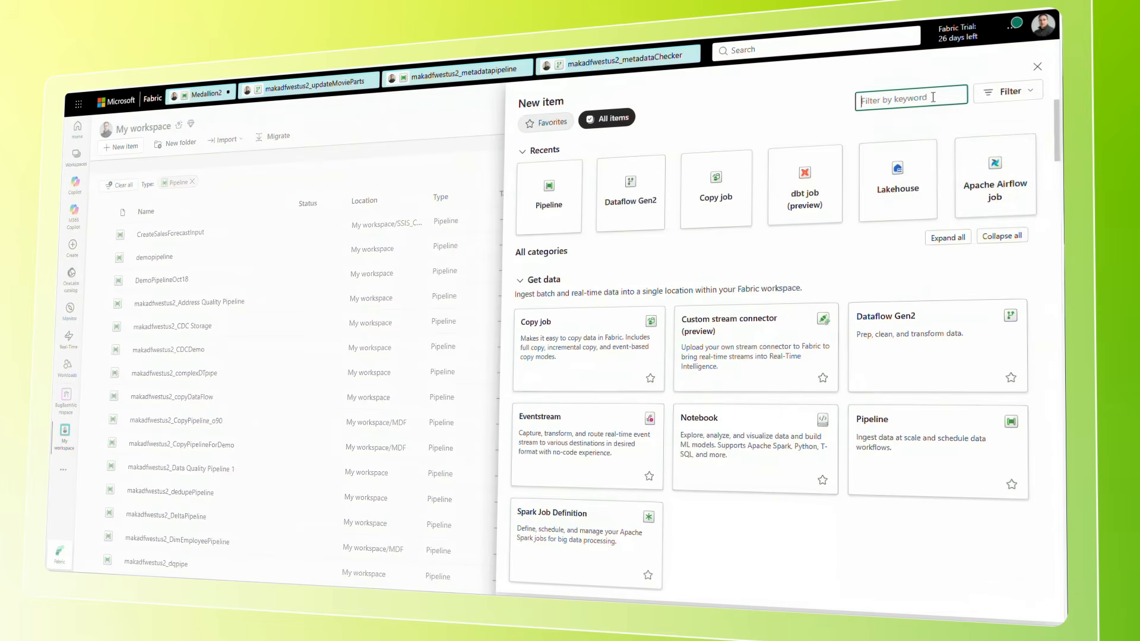
text(mirror)
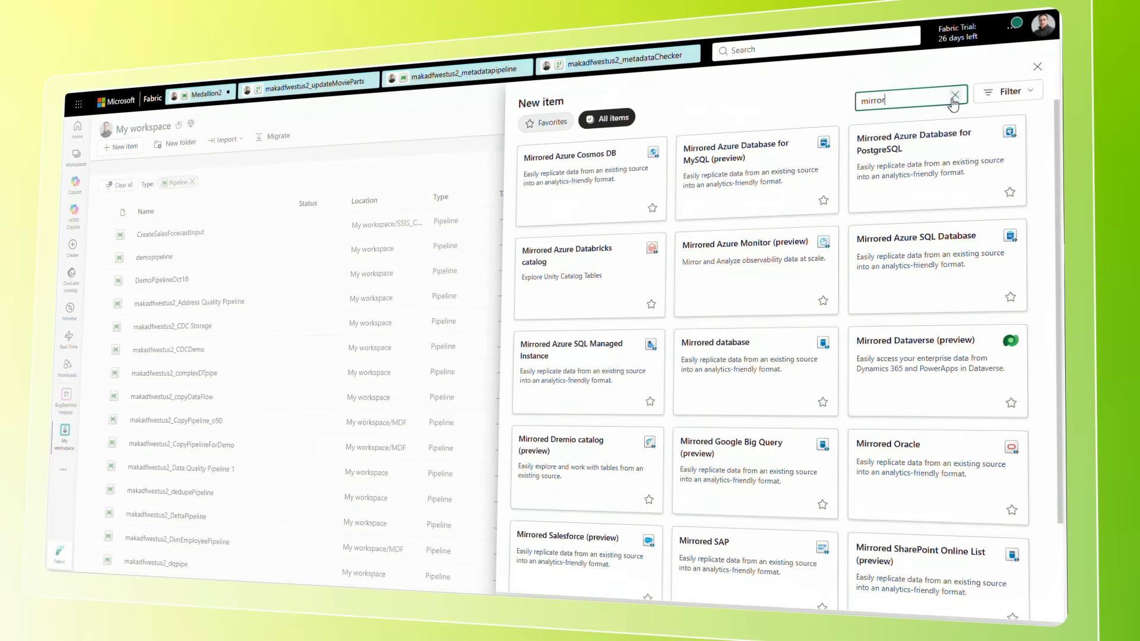
click(953, 97)
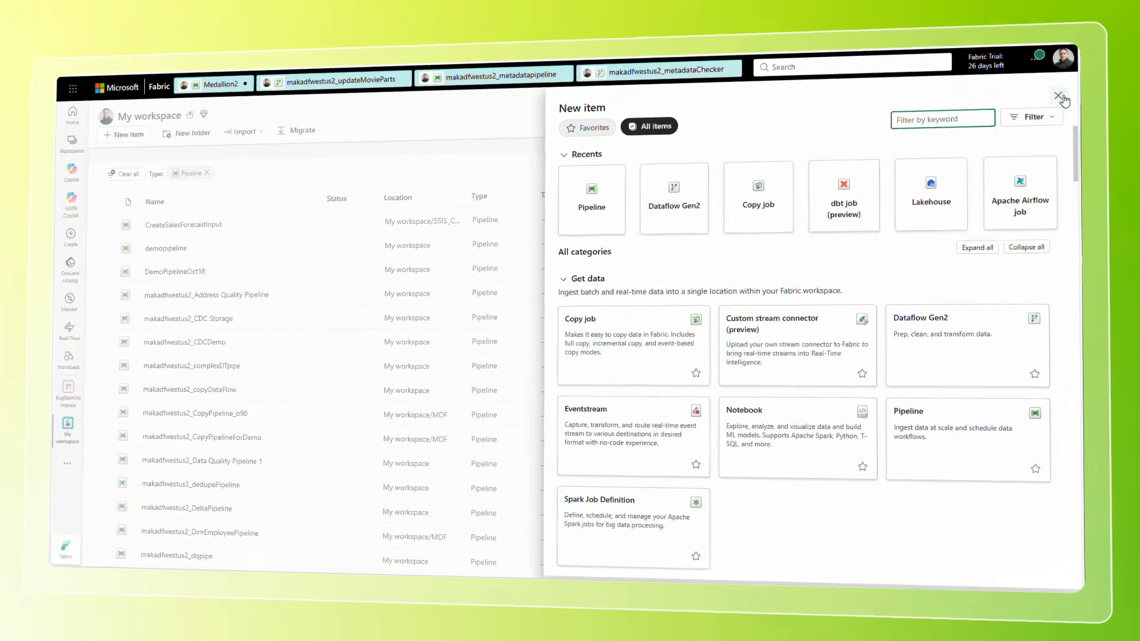
click(1059, 96)
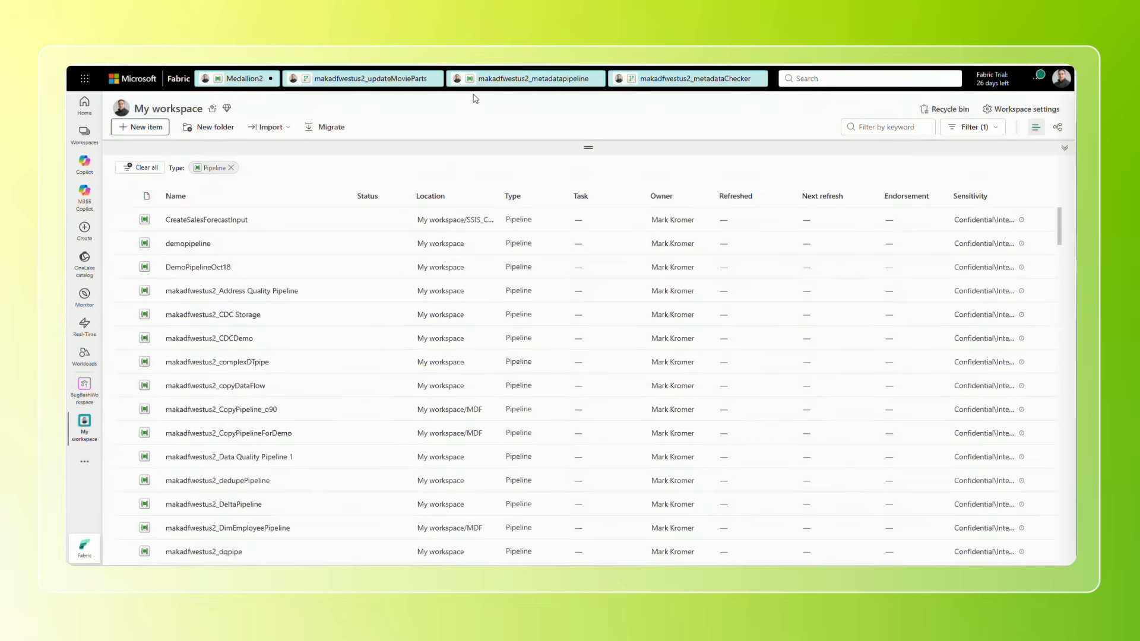
Return to makadfwestus2_metadatapipeline and bring up the activities that can be chained after If Condition1.
click(522, 79)
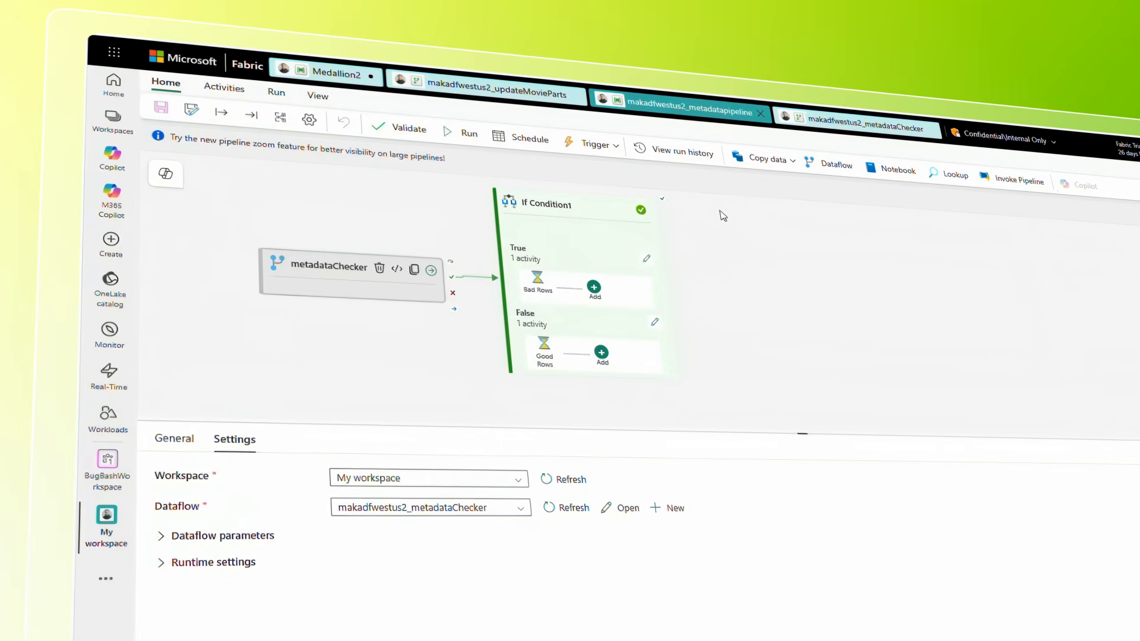
click(527, 218)
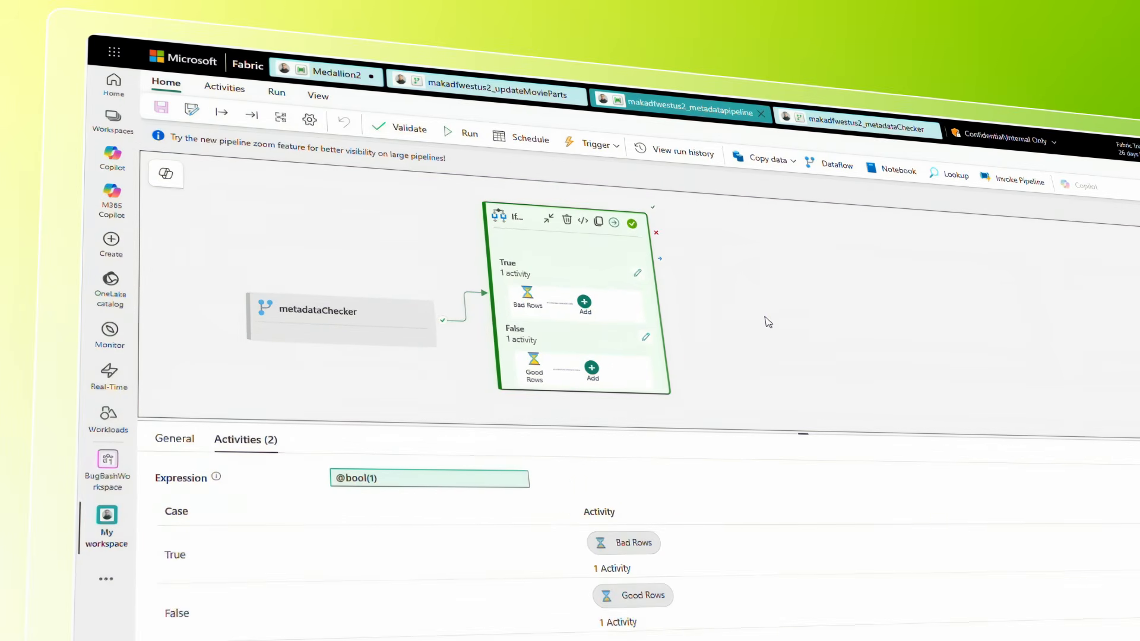
click(614, 222)
click(716, 249)
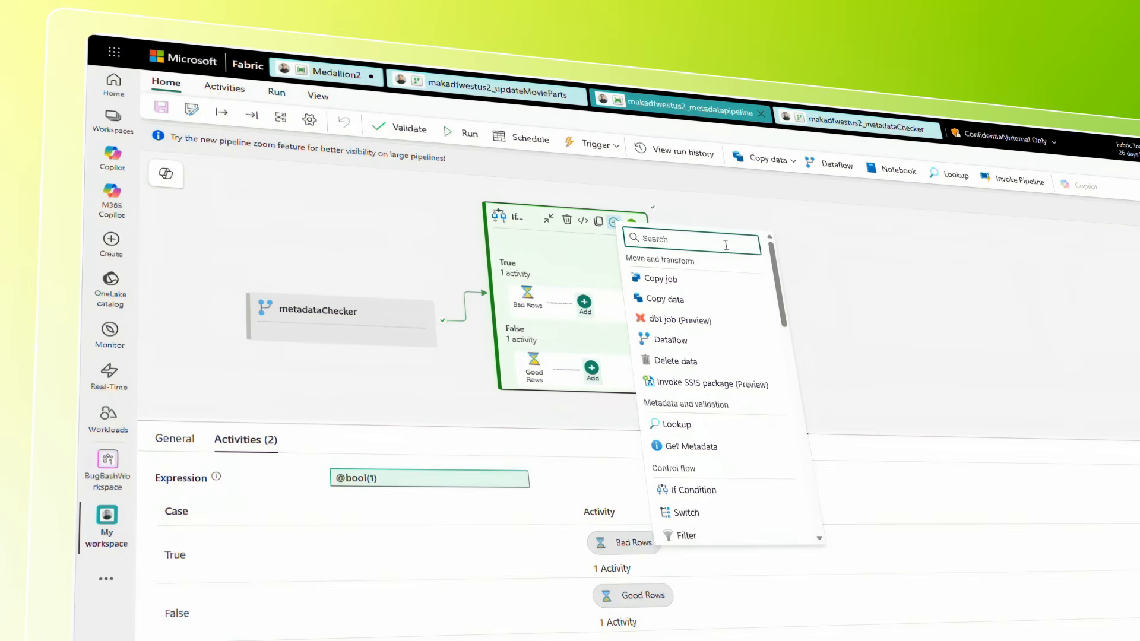
Search the available follow-up activities for "email" and "team" to examine the notification options.
text(email)
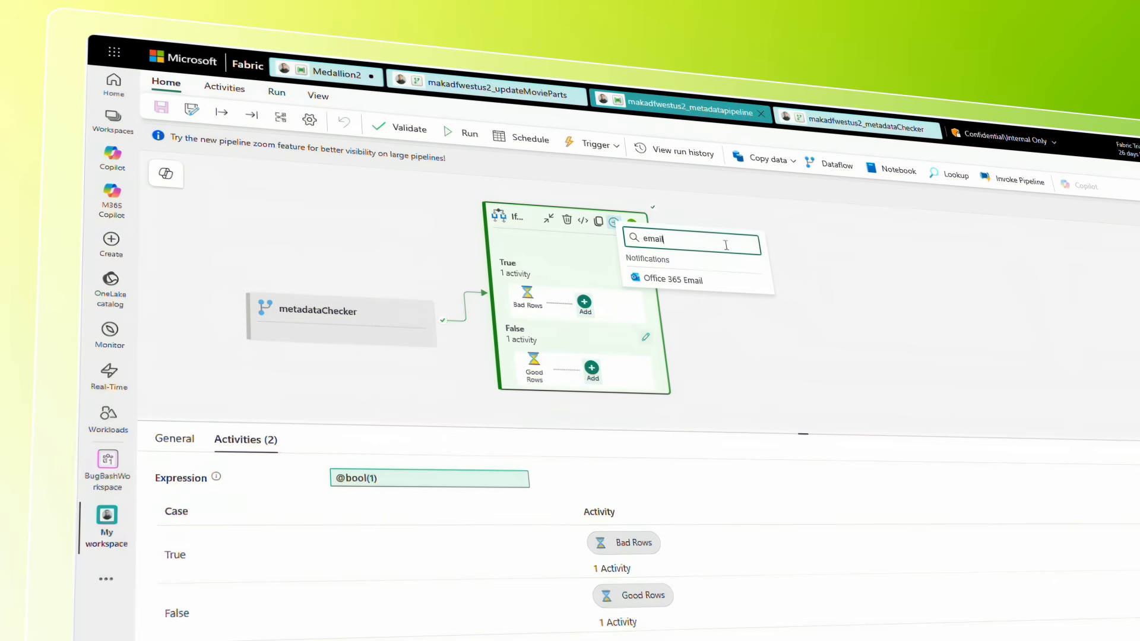
key(BackSpace)
key(BackSpace)
key(BackSpace)
key(BackSpace)
key(BackSpace)
text(team)
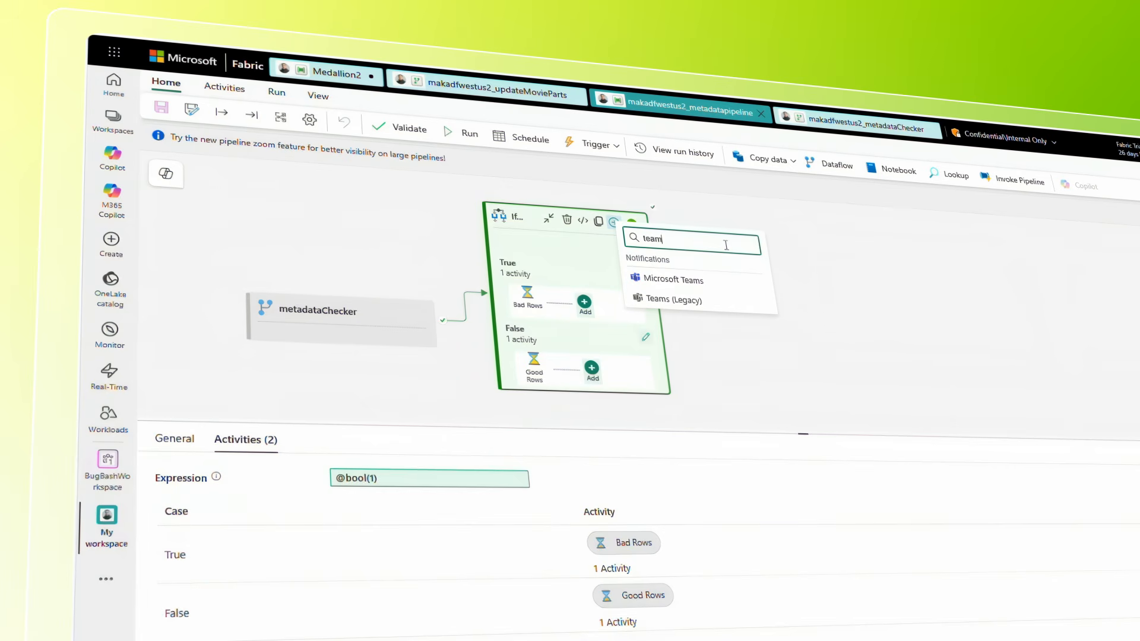
Find "email" among the follow-up activities and add an Office 365 Email activity on success of If Condition1.
key(BackSpace)
key(BackSpace)
key(BackSpace)
key(BackSpace)
text(email)
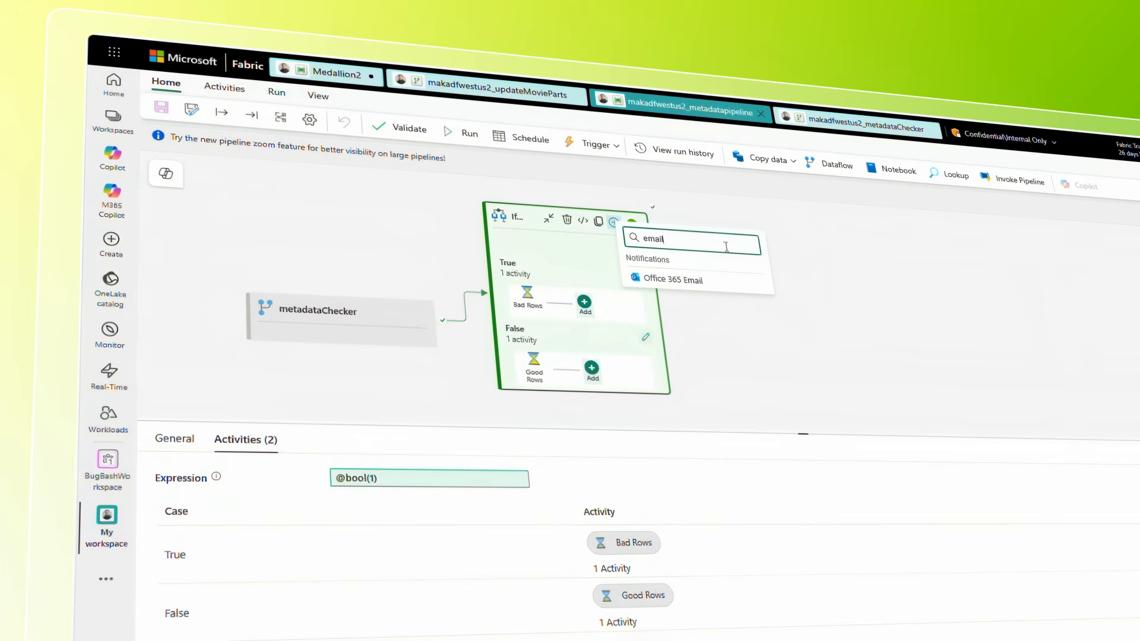
click(702, 279)
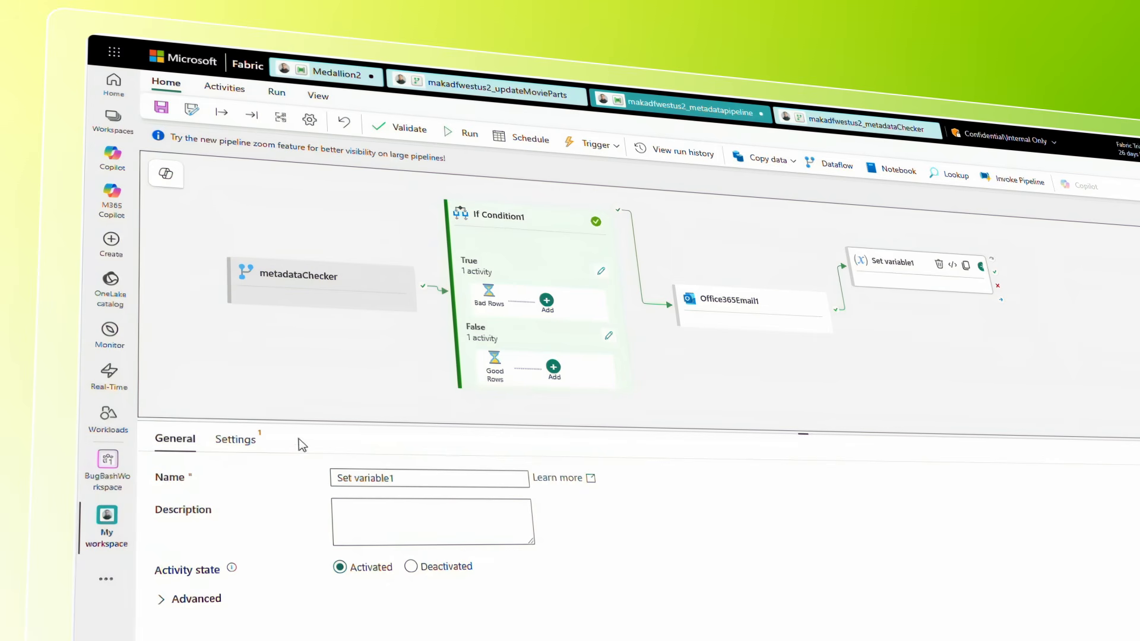
Configure the Set variable1 activity to assign the pipeline variable metacheck.
click(235, 439)
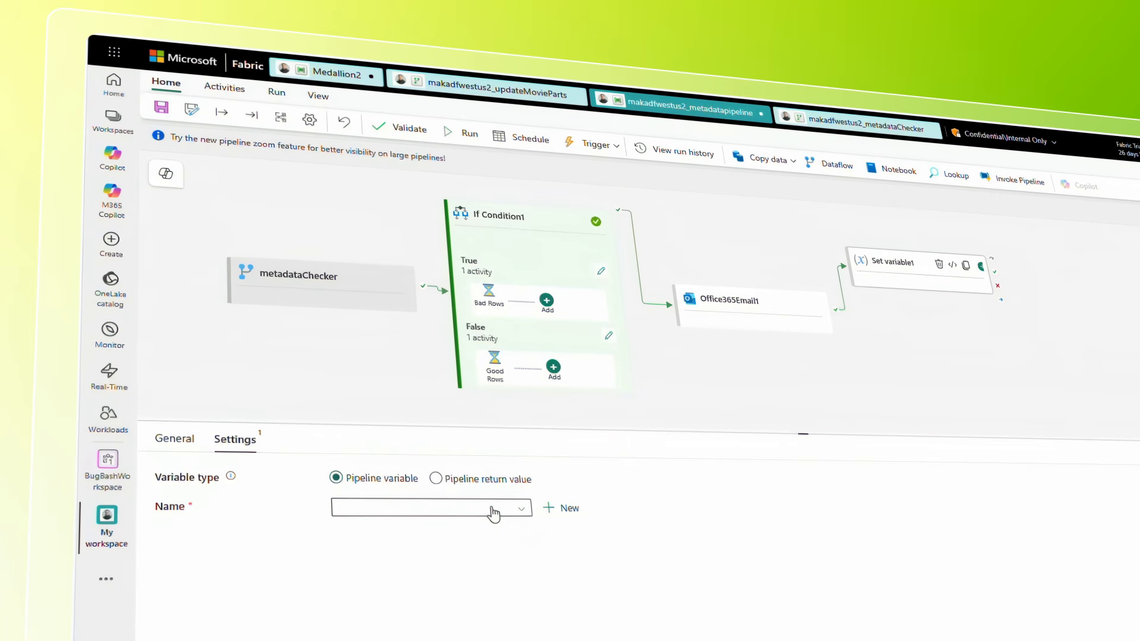
click(493, 512)
click(493, 512)
click(492, 513)
click(439, 534)
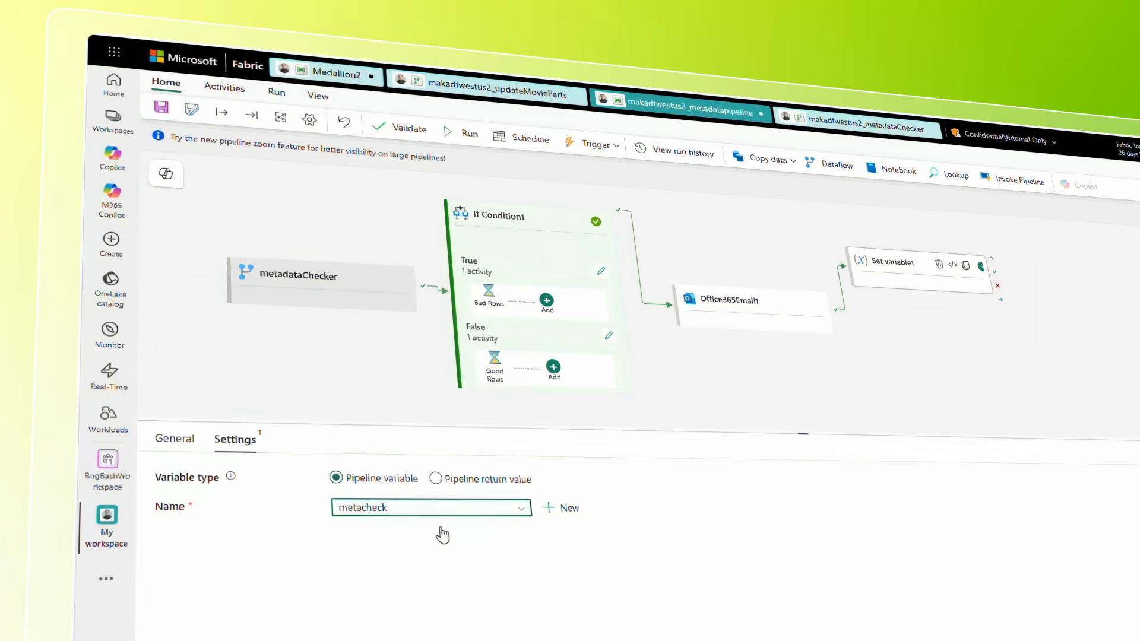
click(430, 567)
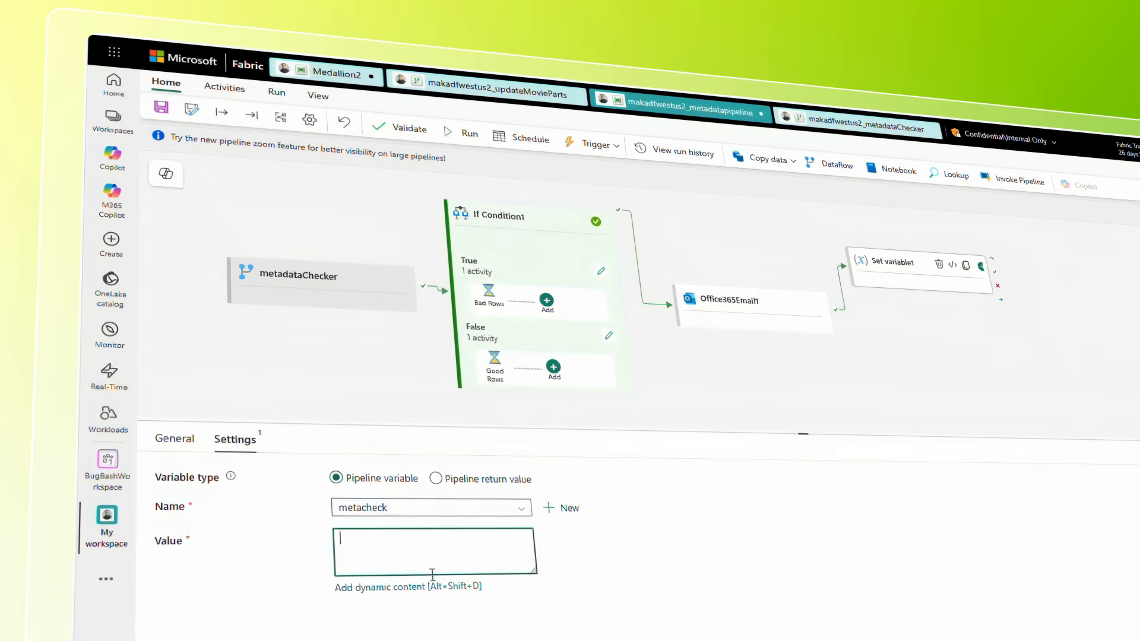
click(401, 590)
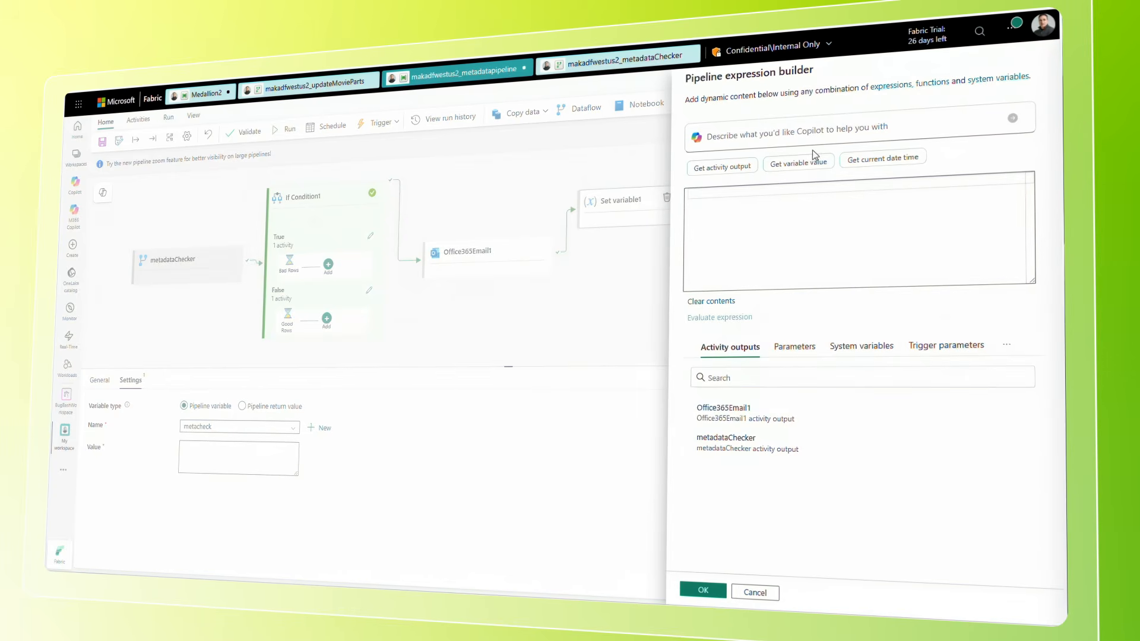
click(819, 132)
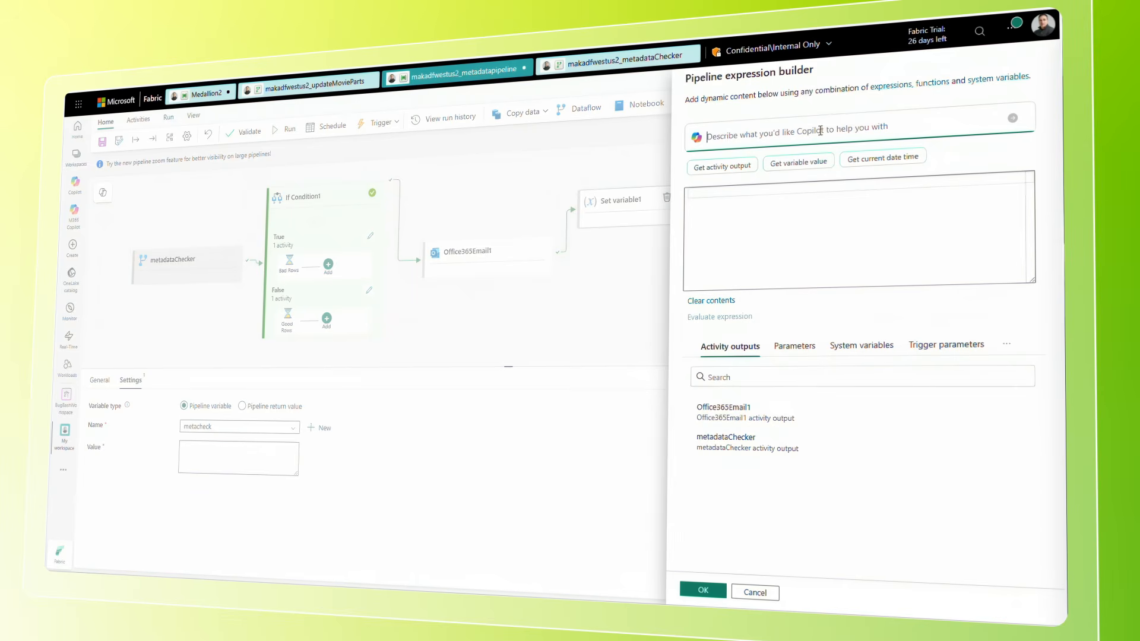
text(a)
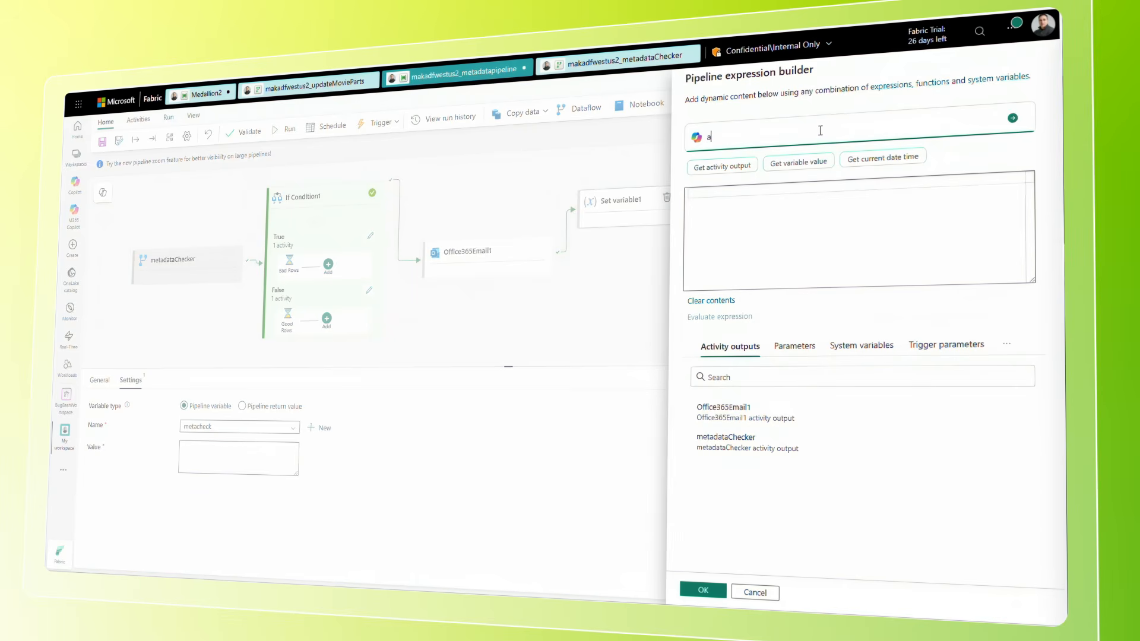
key(BackSpace)
text(give me the)
key(BackSpace)
key(BackSpace)
key(BackSpace)
key(BackSpace)
text(a data function that ads)
key(BackSpace)
text(ds 2 days)
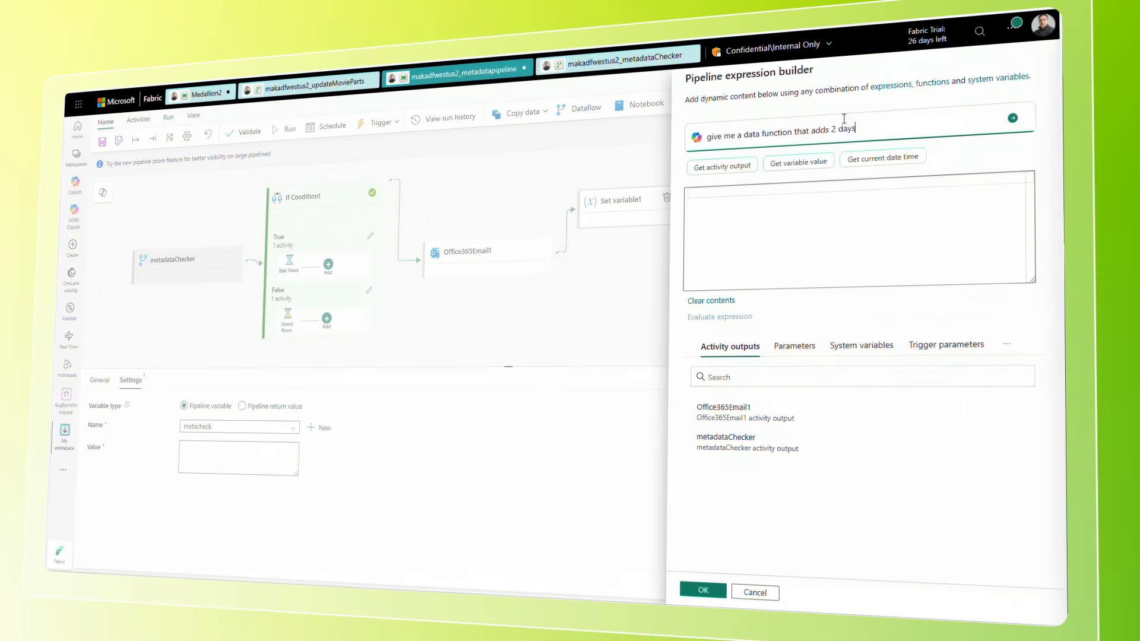
click(1012, 118)
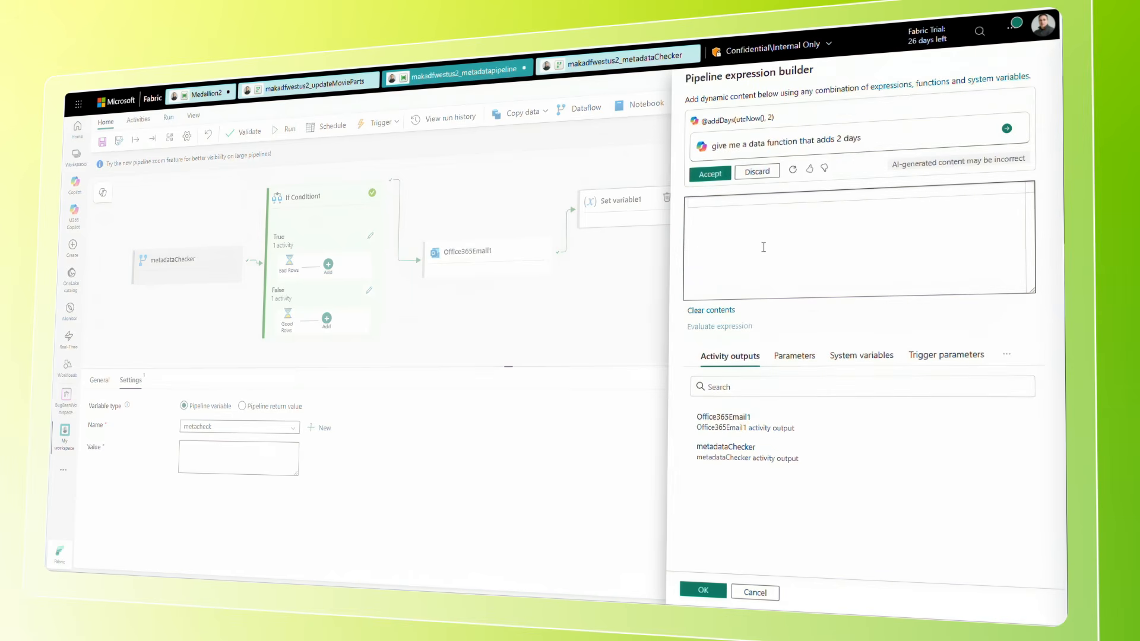
click(710, 174)
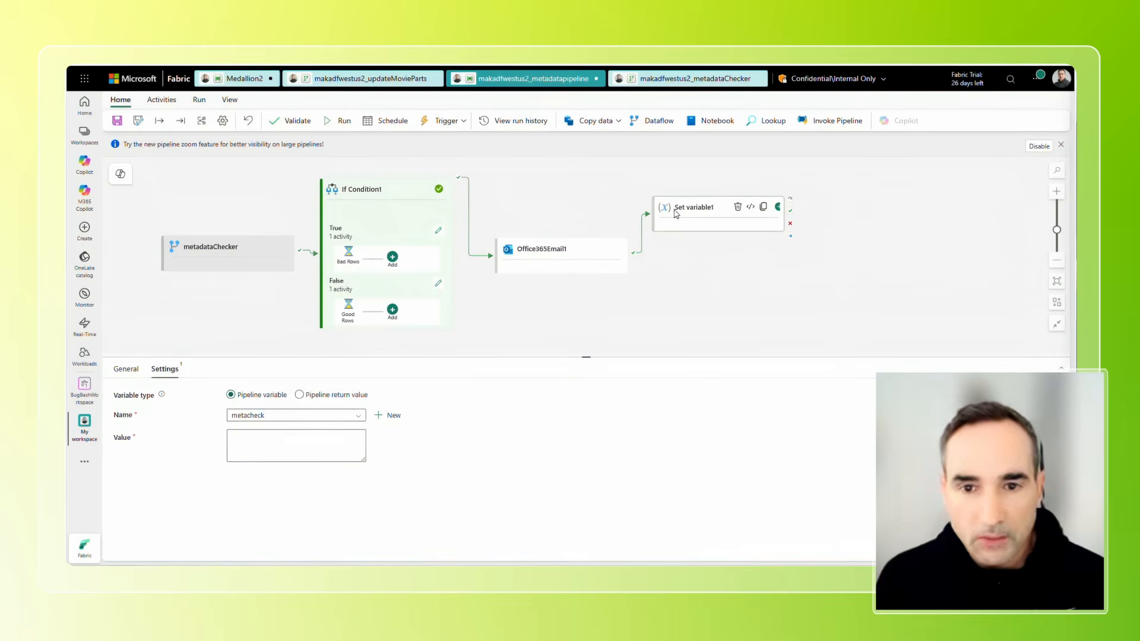
Add a copy job activity to the pipeline and connect it on success of Set variable1.
drag(696, 212, 709, 215)
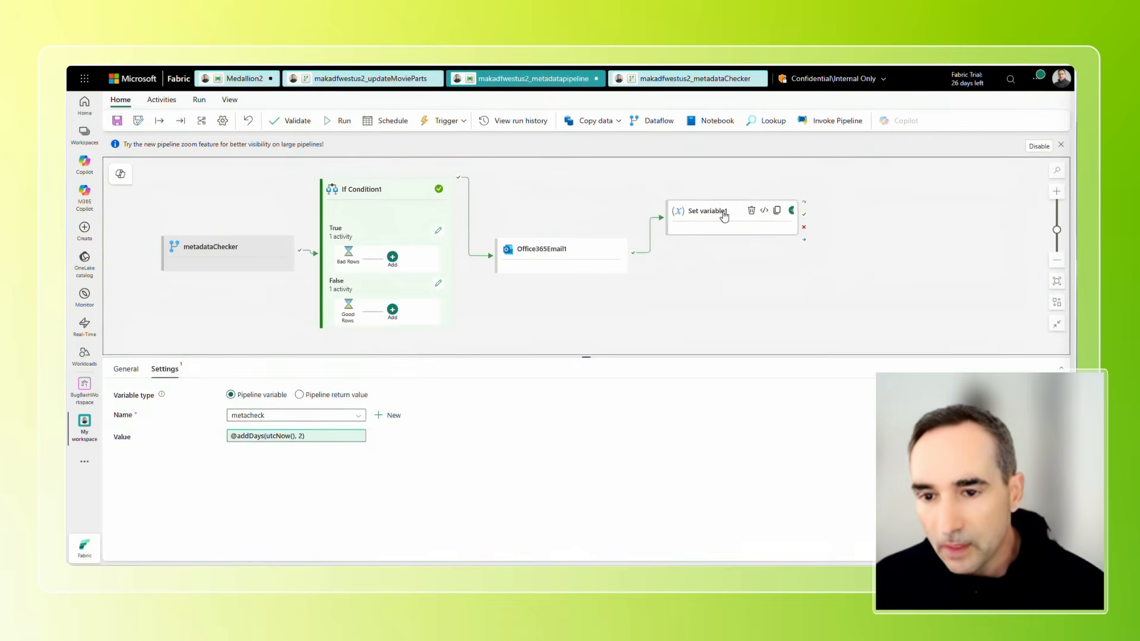
click(618, 121)
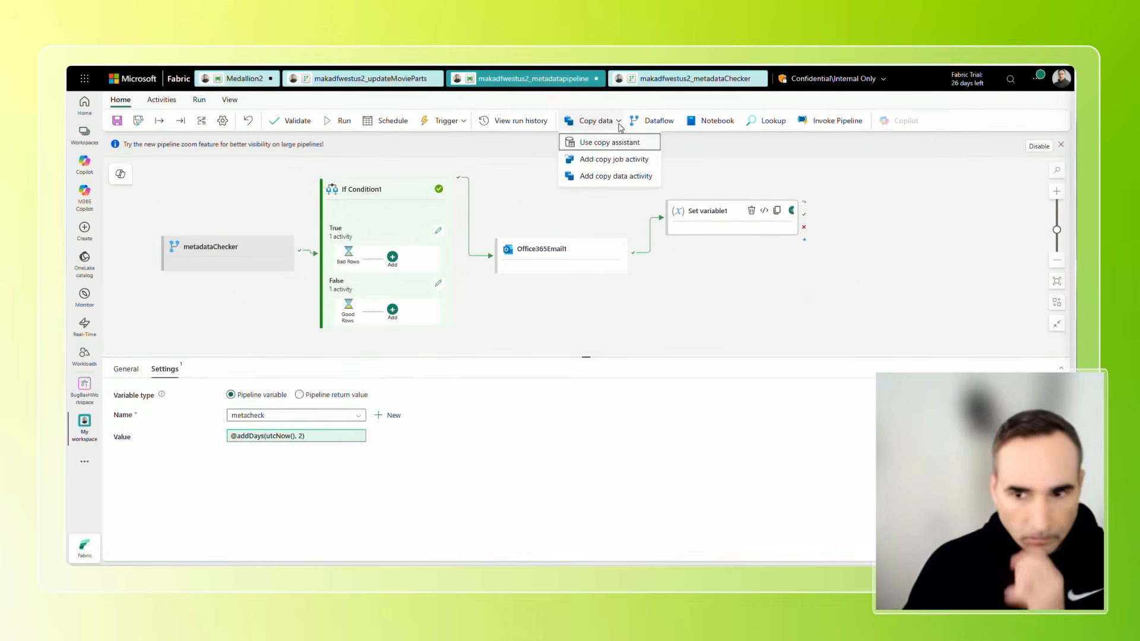
click(628, 160)
drag(818, 214, 835, 268)
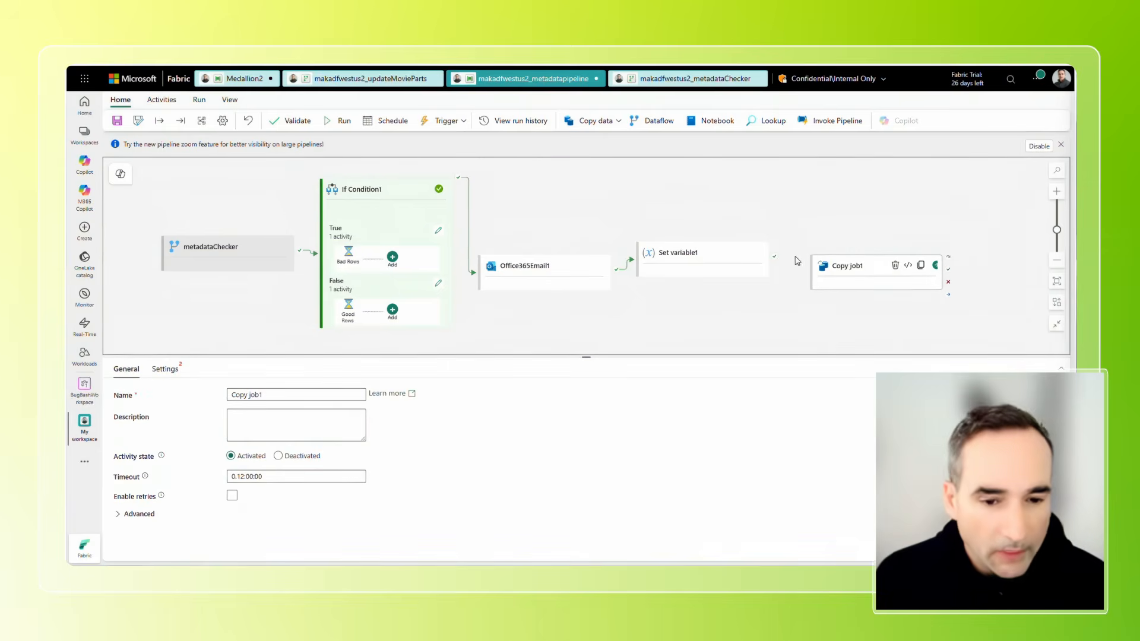
click(706, 254)
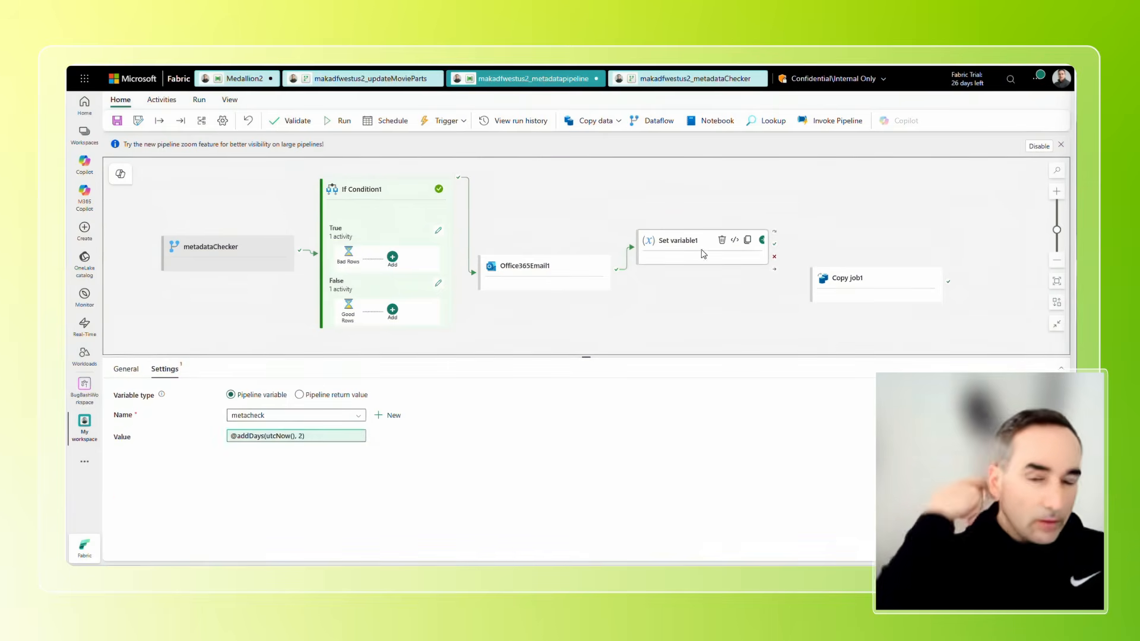
drag(774, 243, 863, 237)
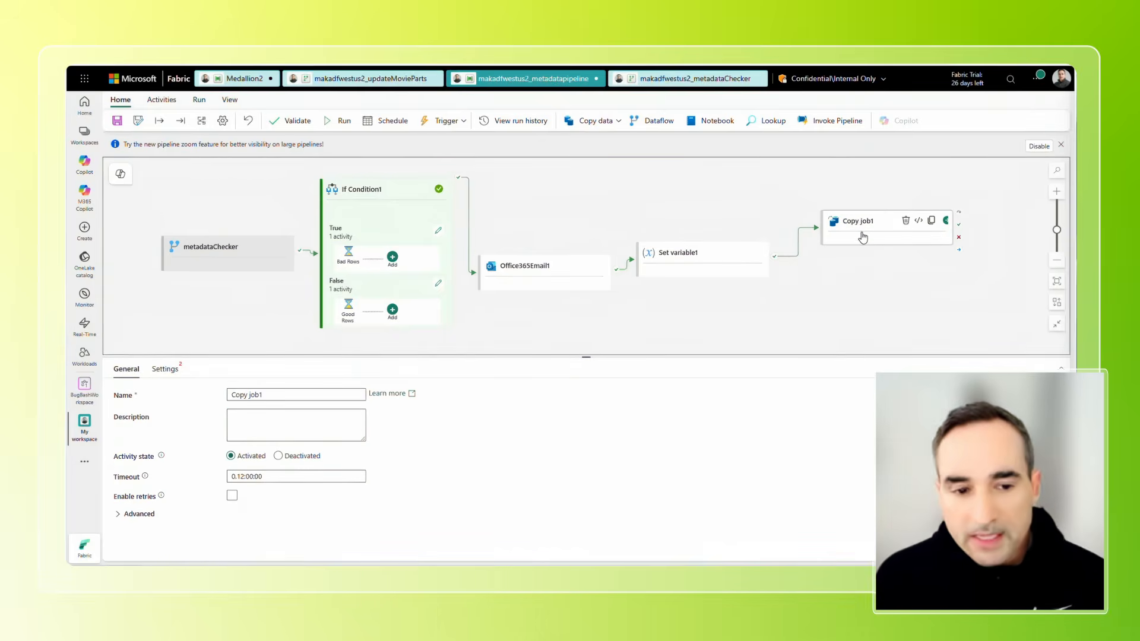
Create a new copy job from the Copy job1 activity's settings and close its setup wizard without choosing a data source.
click(167, 370)
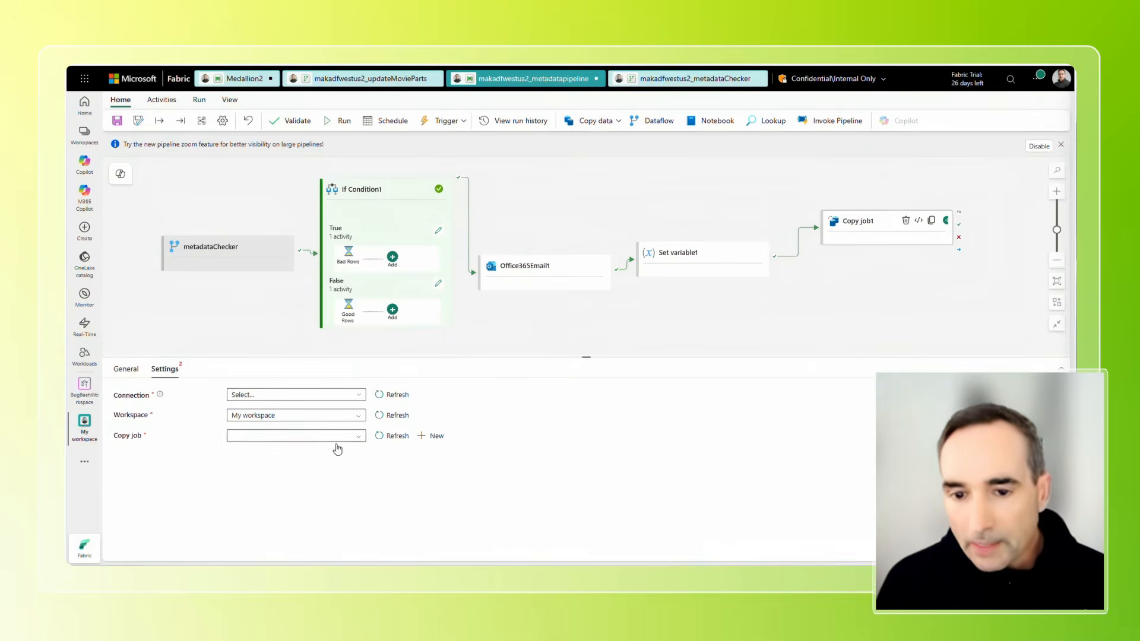
click(436, 437)
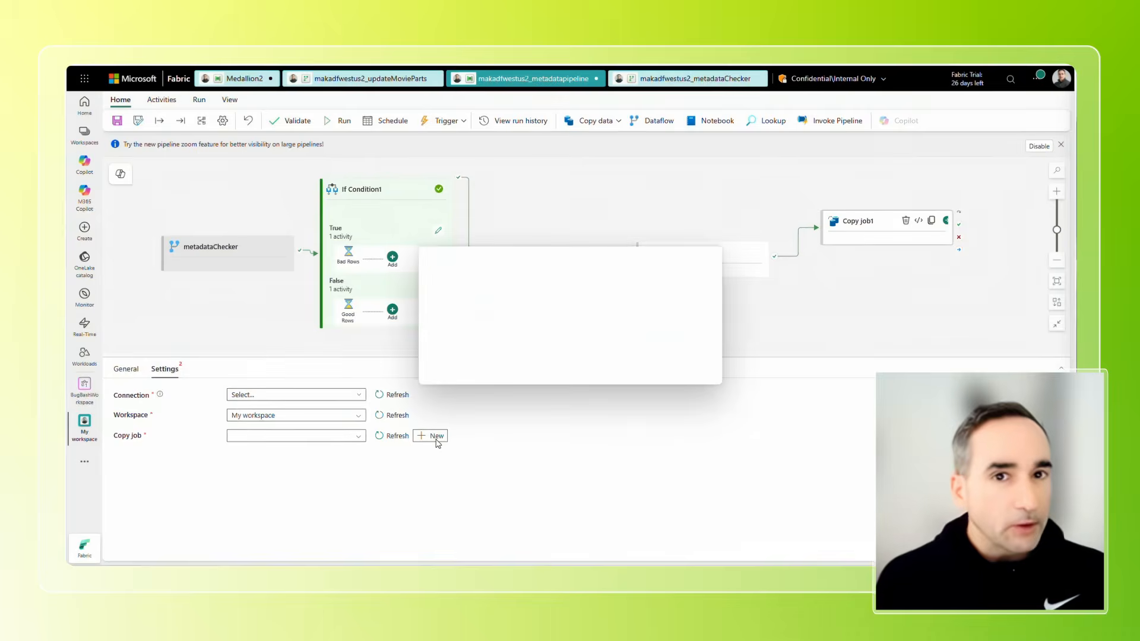
click(653, 364)
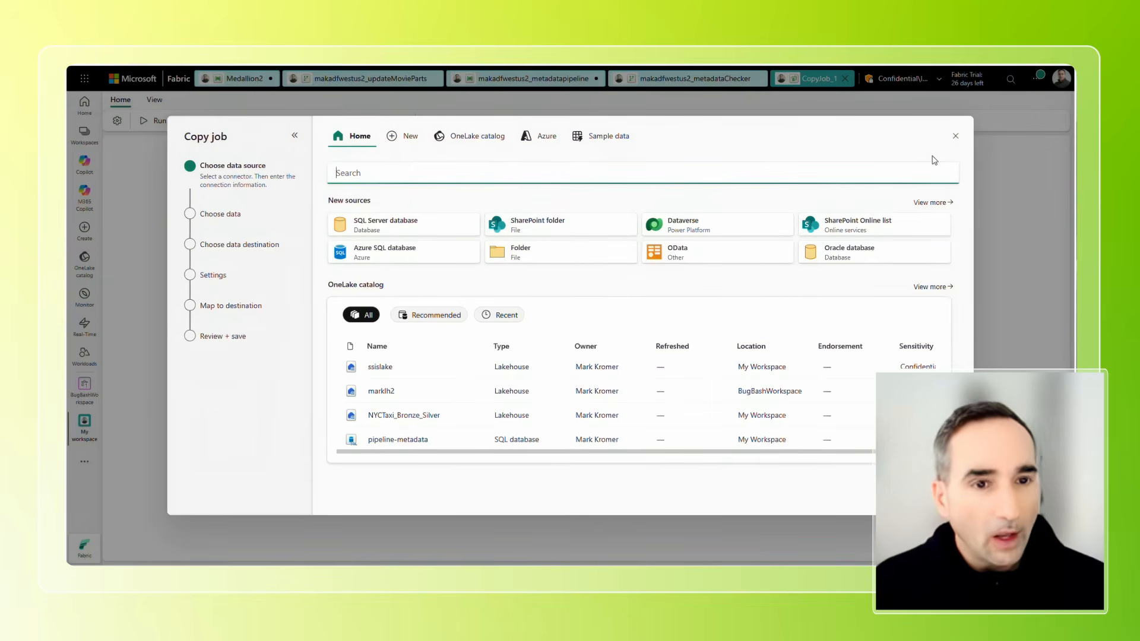
click(955, 136)
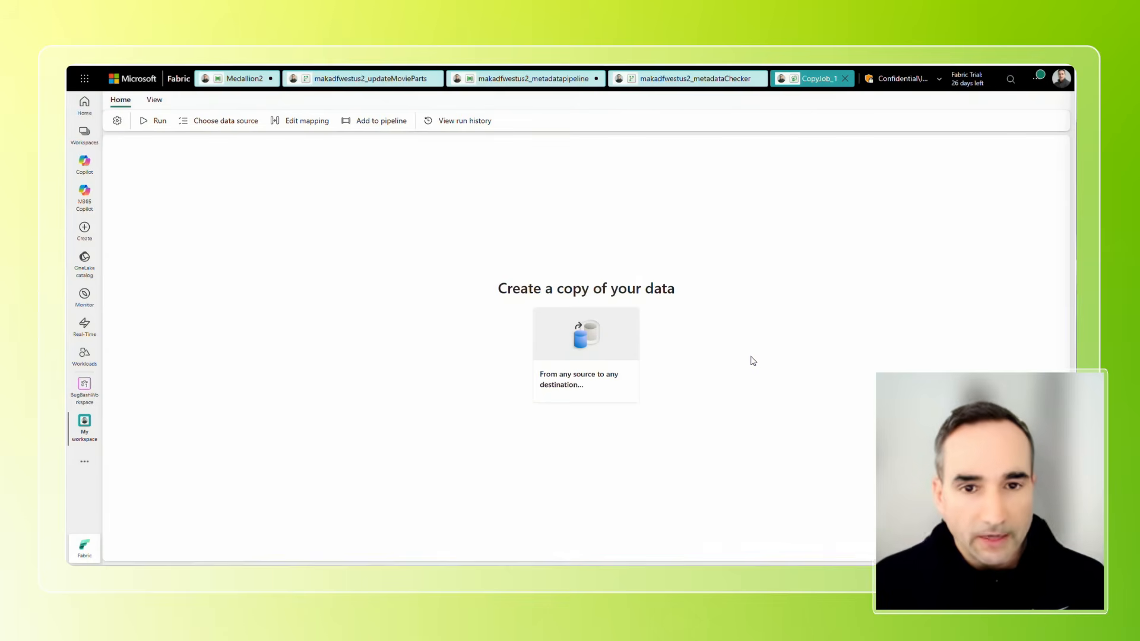